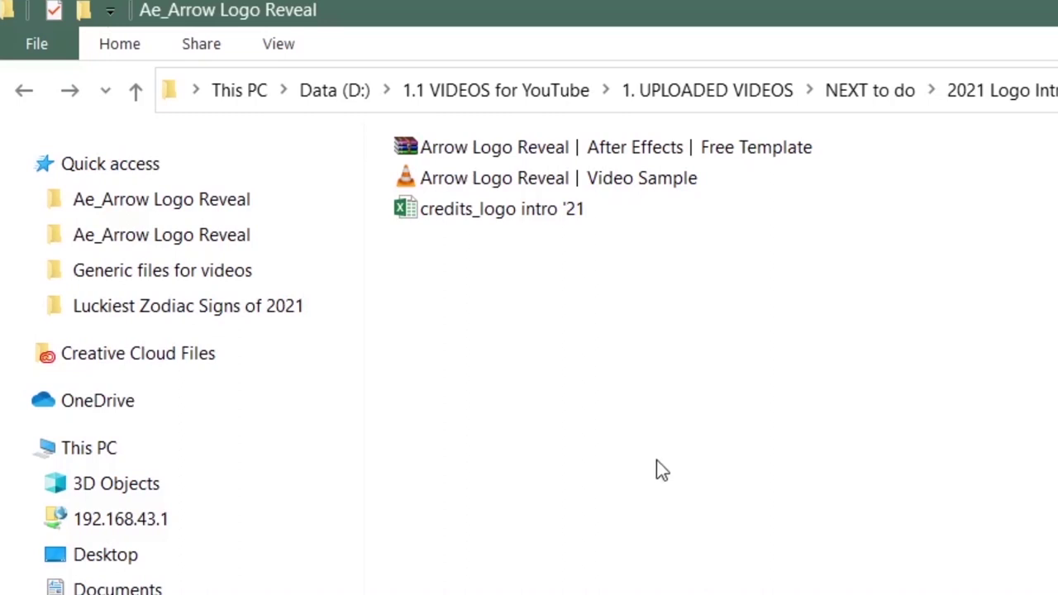
Step: Extract the Free Template archive here, open its project folder and select the Arrow Logo Reveal file
left_click(606, 156)
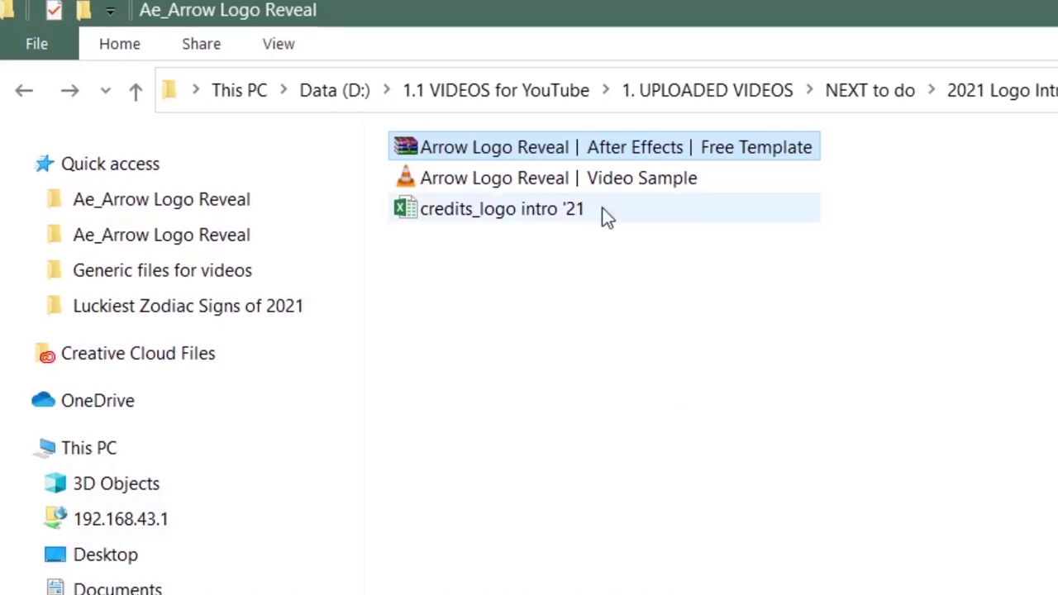
right_click(592, 153)
left_click(739, 311)
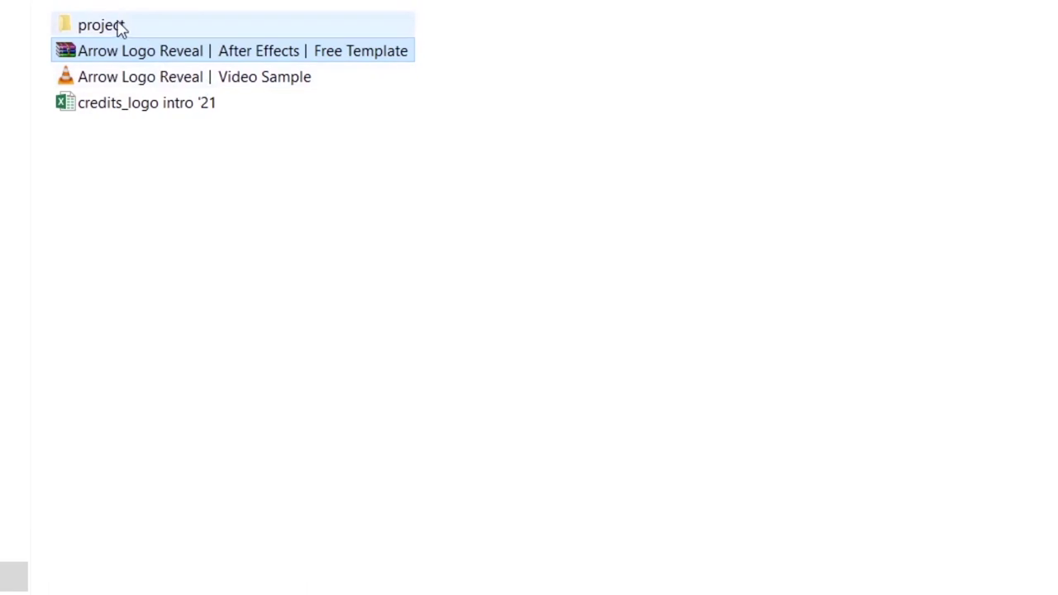
double_click(109, 27)
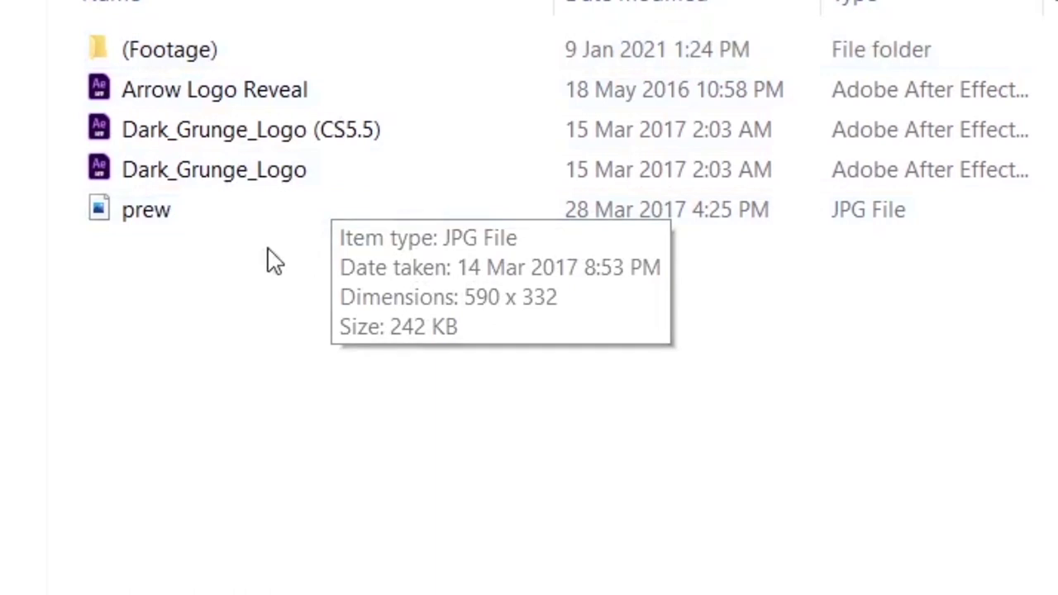
key("d")
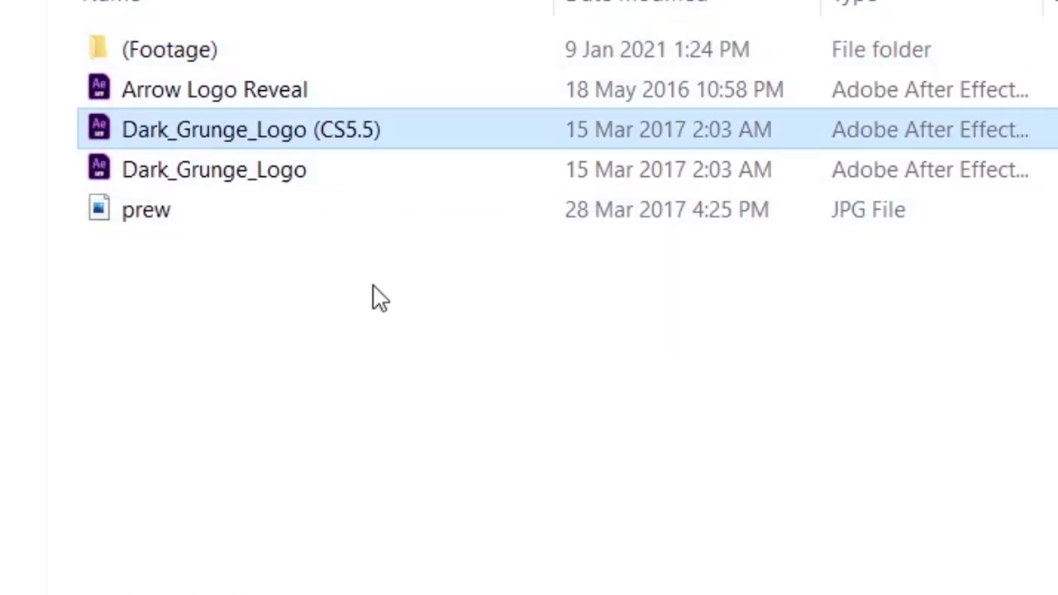
left_click(245, 93)
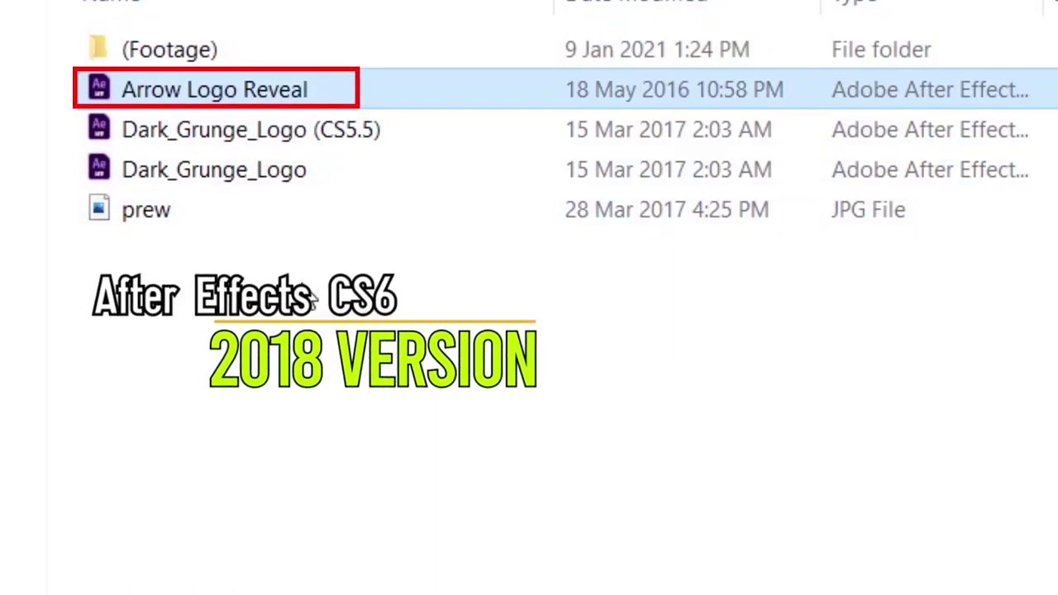
left_click(536, 491)
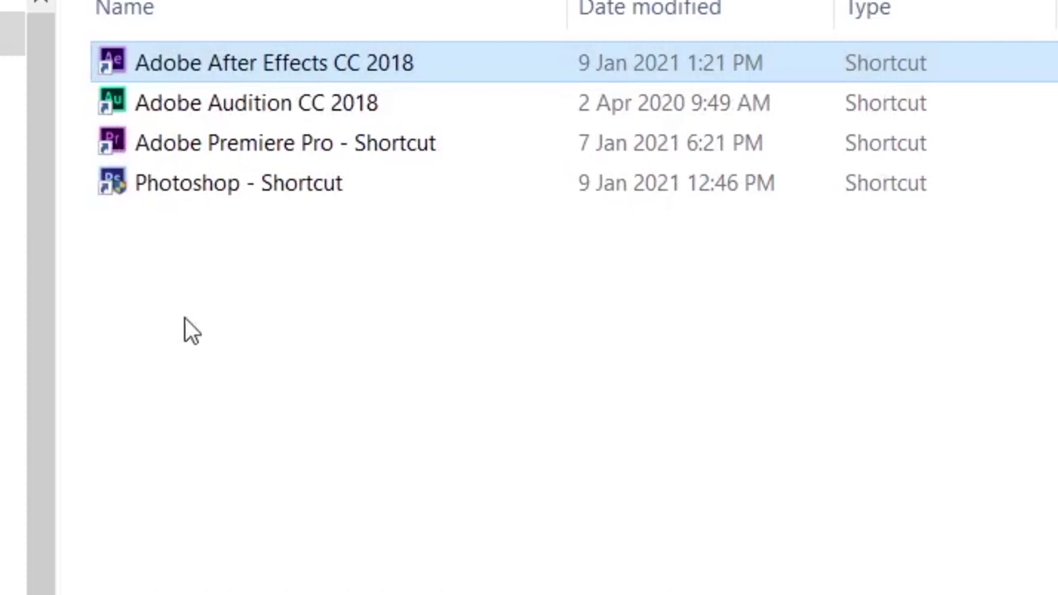
Step: Run Adobe After Effects CC 2018 as administrator and dismiss its start screen
right_click(390, 66)
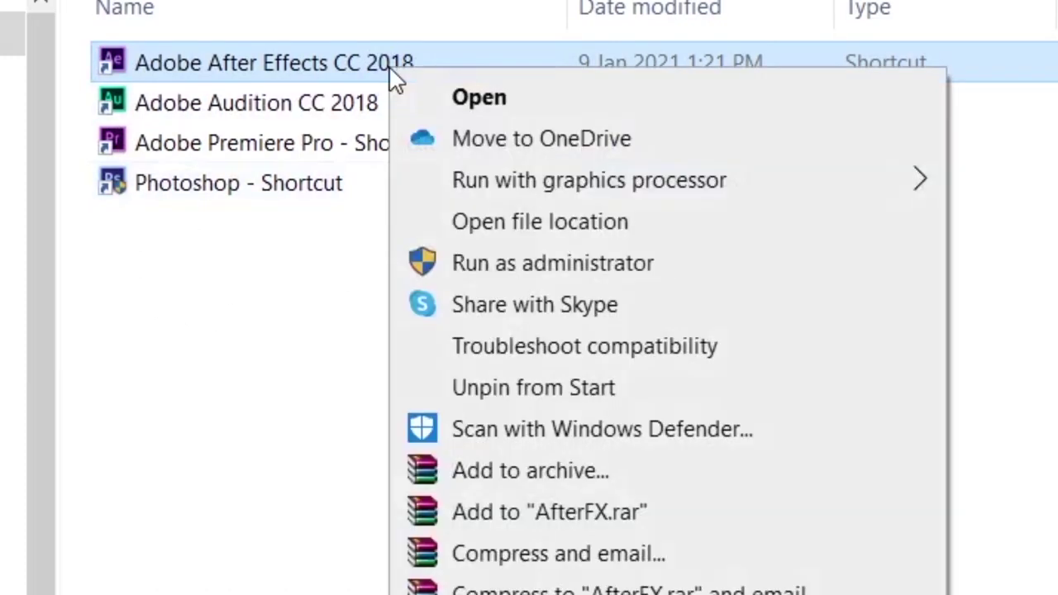
left_click(555, 264)
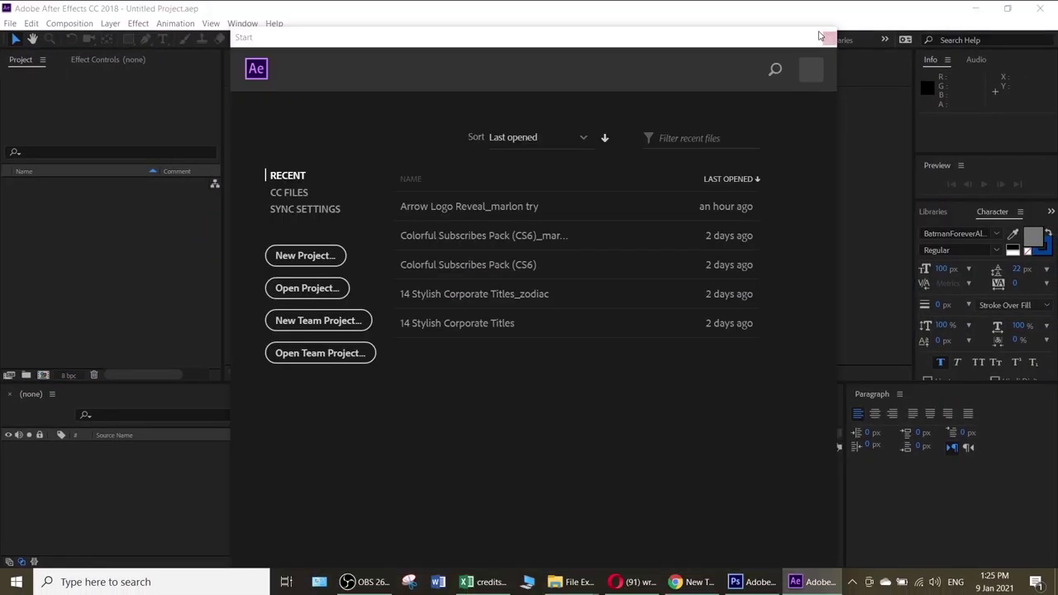
left_click(828, 40)
Step: Open Arrow Logo Reveal.aep from the Ae_Arrow Logo Reveal project folder, accepting conversion from version 9.0
left_click(10, 23)
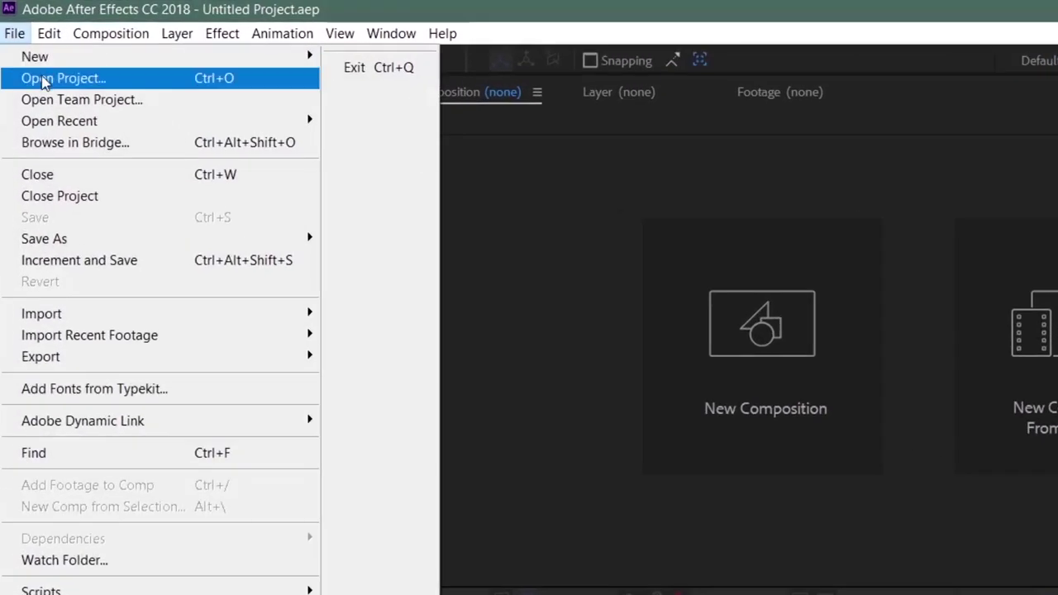
left_click(31, 51)
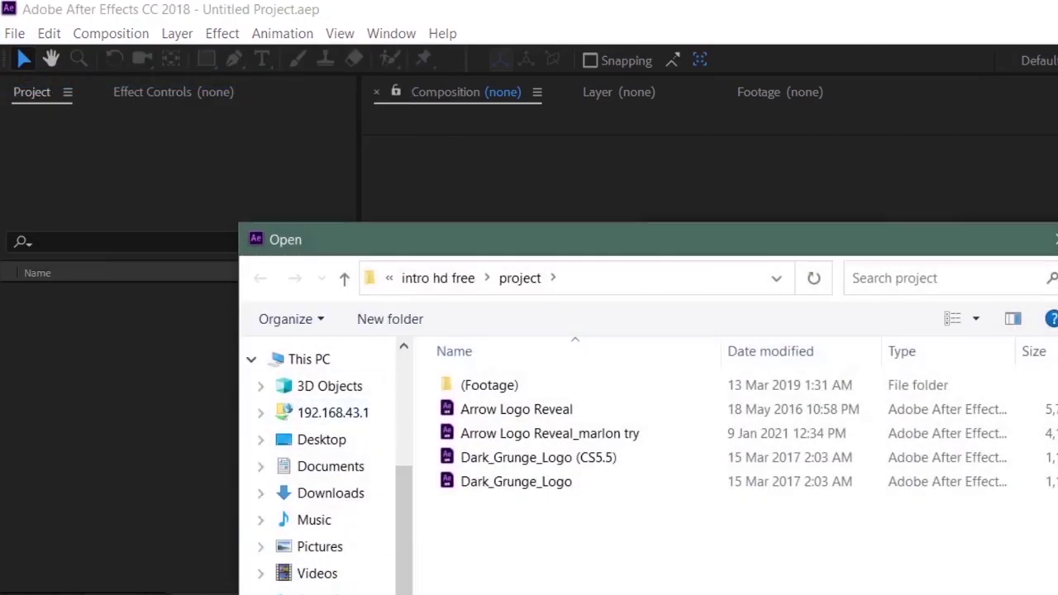
double_click(503, 357)
double_click(503, 358)
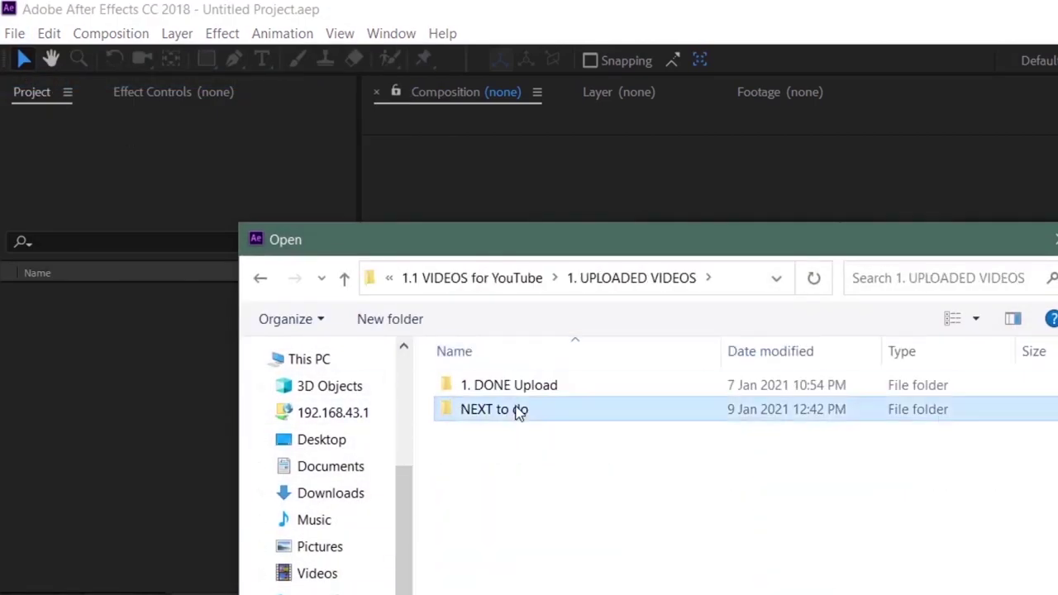
double_click(518, 411)
double_click(984, 413)
double_click(555, 388)
double_click(520, 389)
double_click(516, 409)
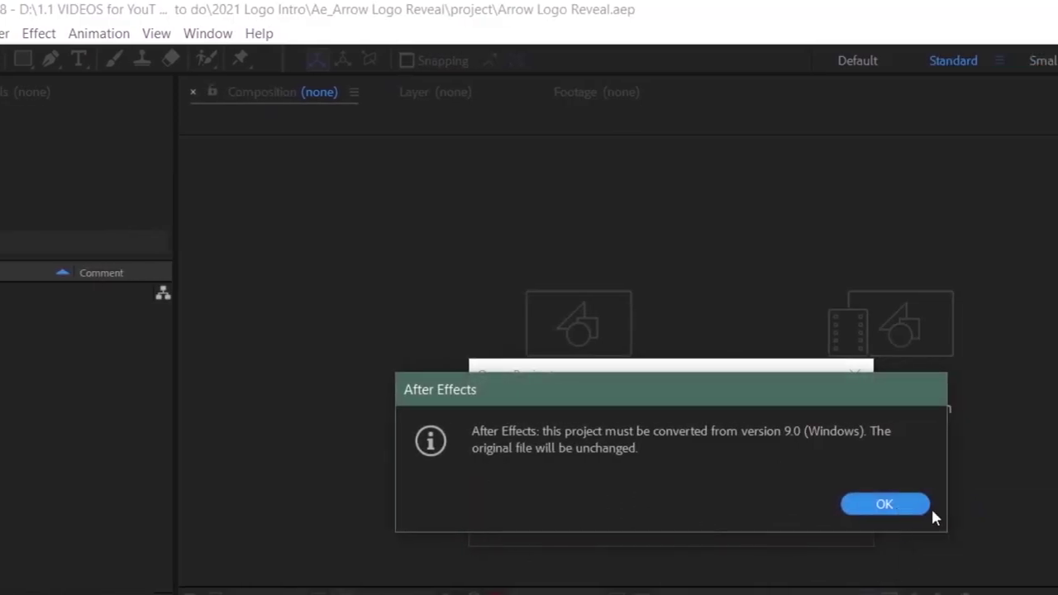
left_click(883, 505)
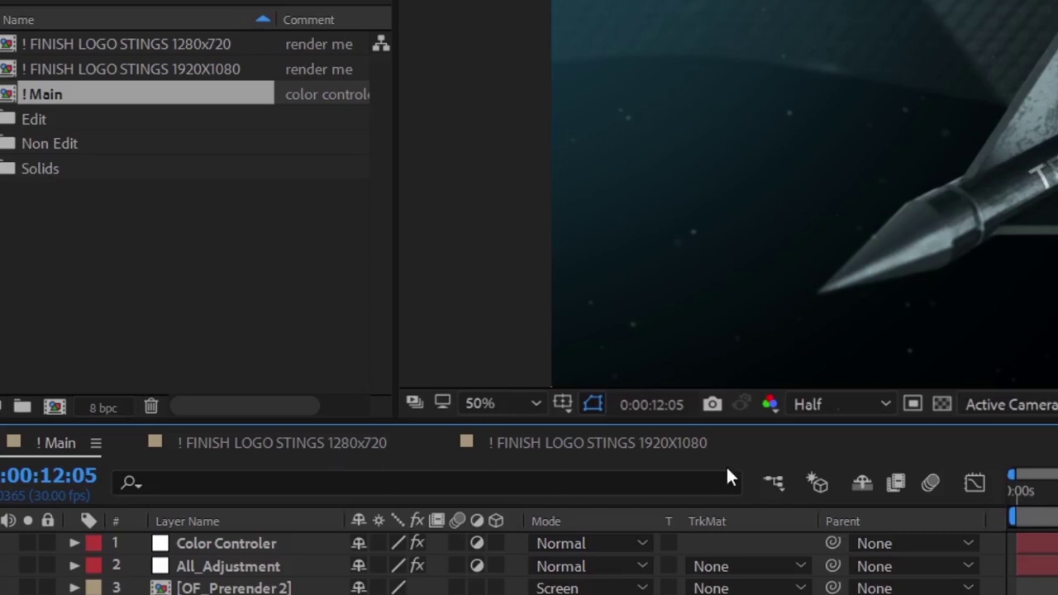
Step: Keep only the 1920X1080 stings timeline, fit the viewer, and move to 0:00:02:02
left_click(588, 457)
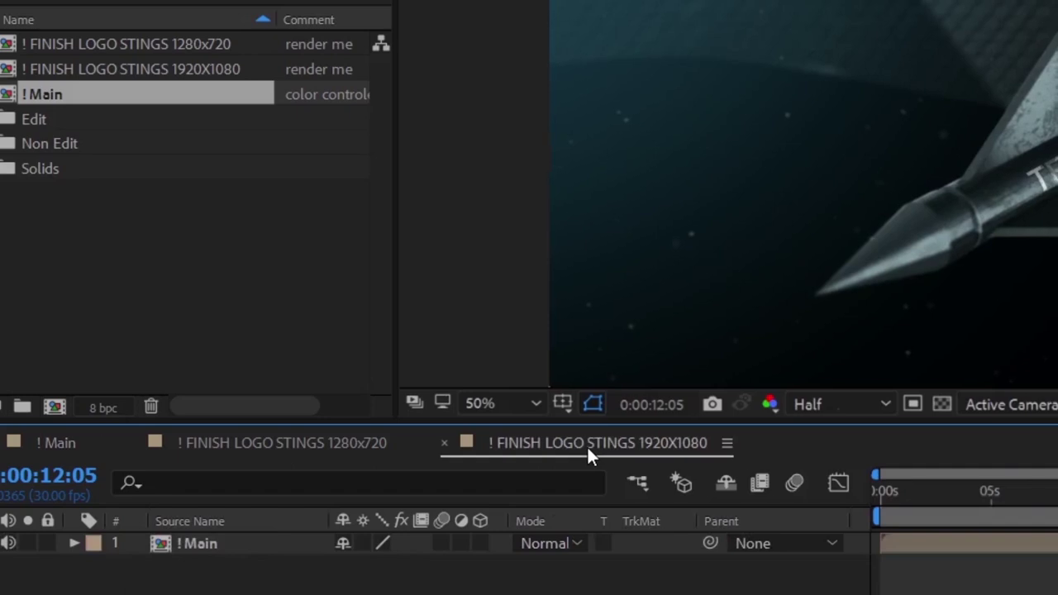
left_click(133, 445)
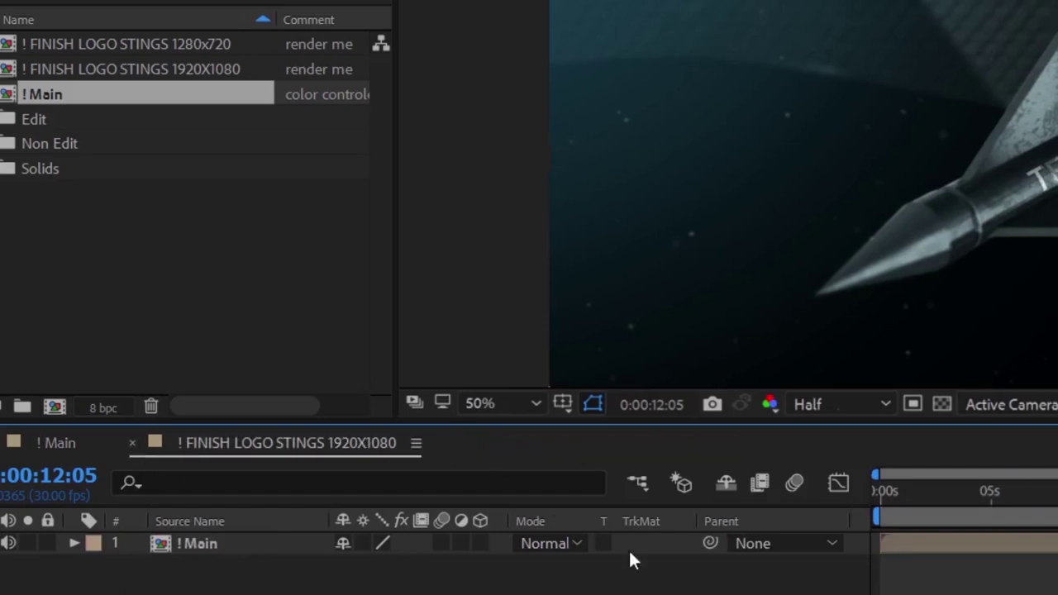
left_click(514, 409)
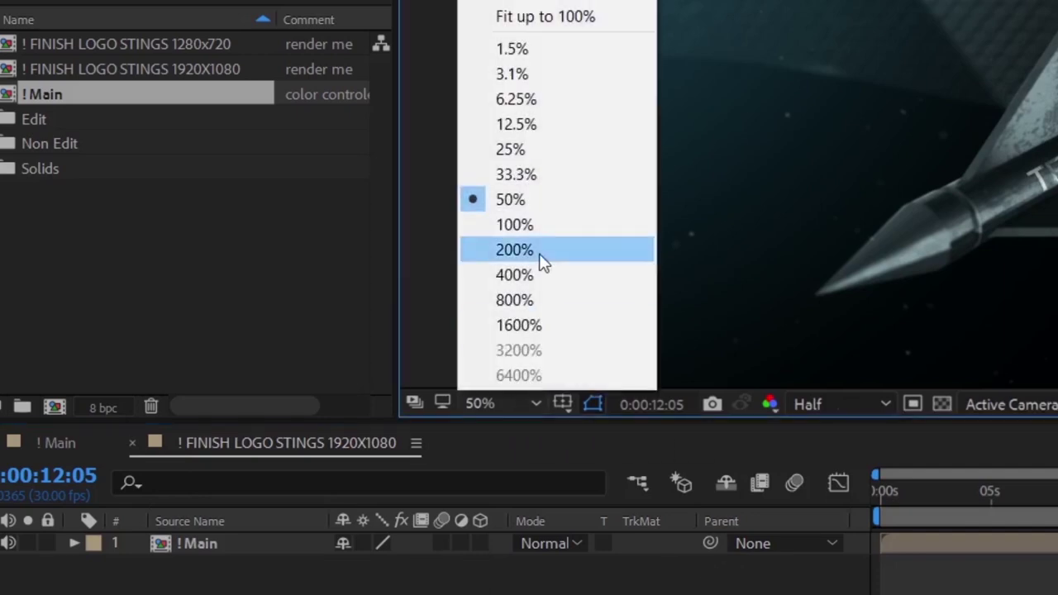
left_click(572, 15)
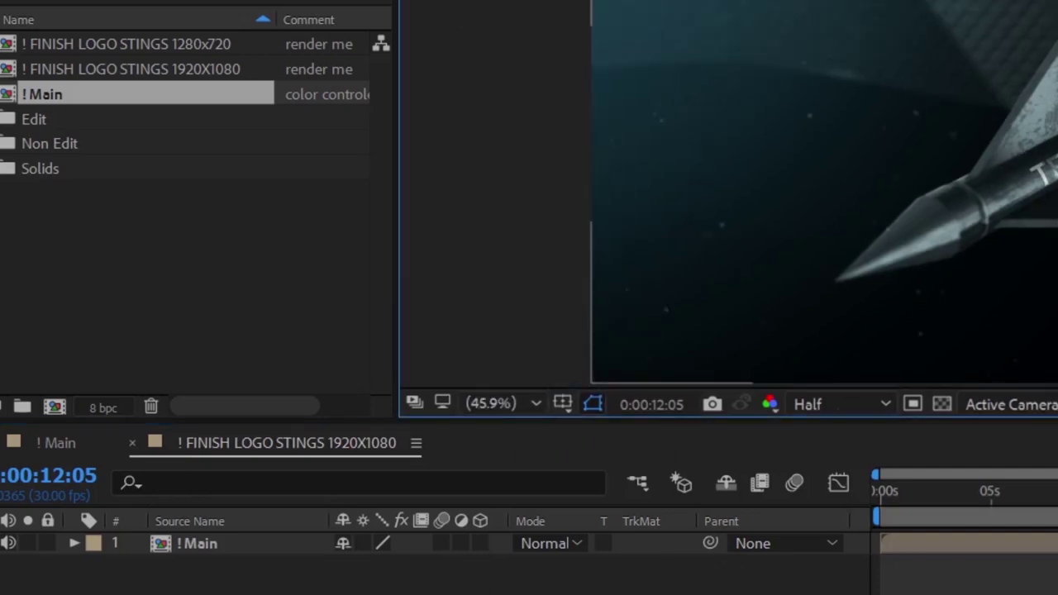
left_click(927, 491)
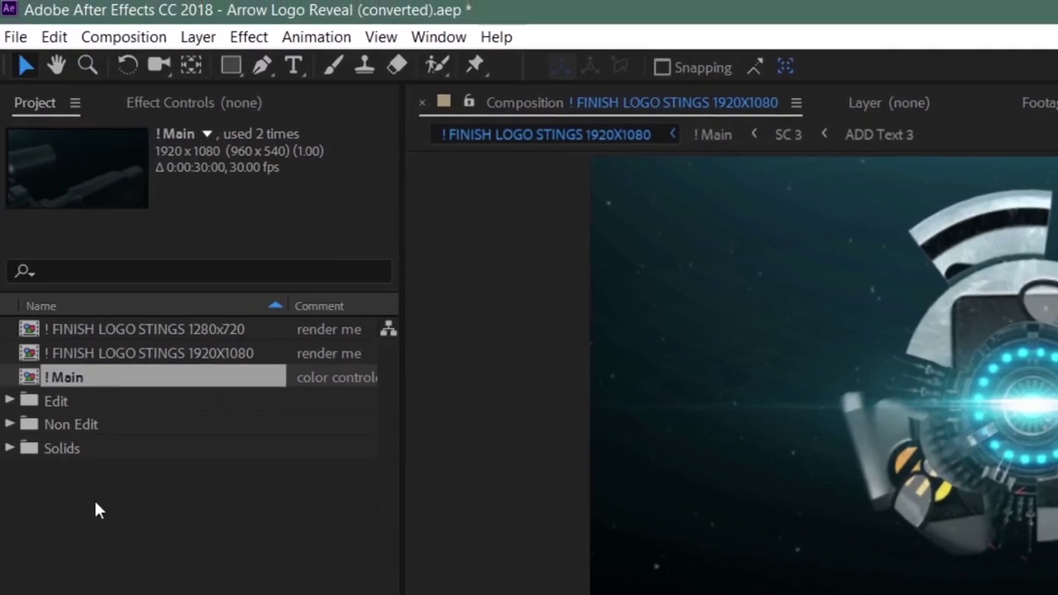
left_click(10, 401)
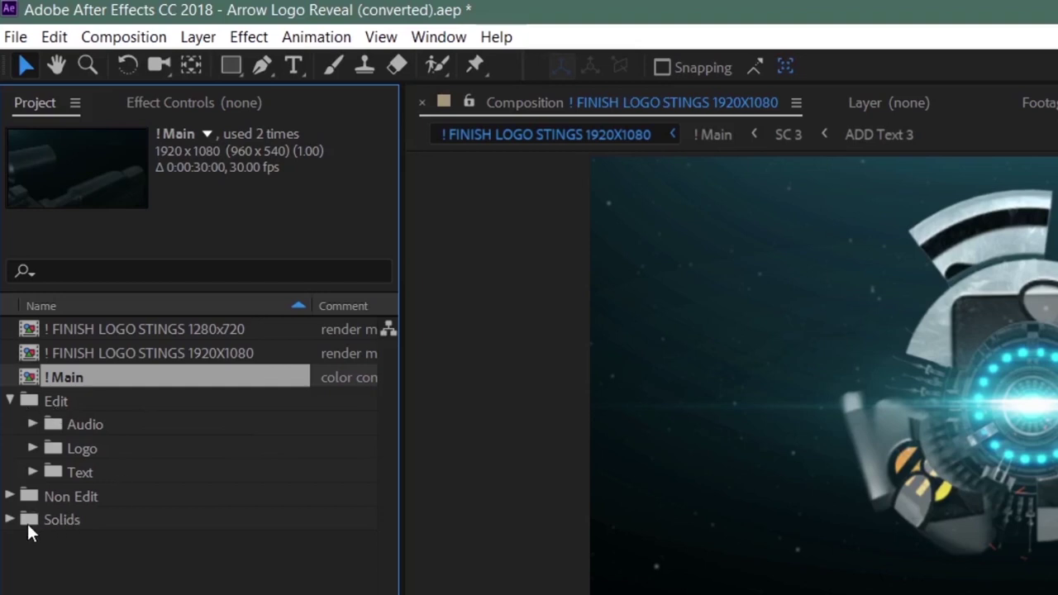
Step: Expand the Audio, Logo and Text folders, browse ADD Text 1–4, then select ADD Logo 1
left_click(33, 424)
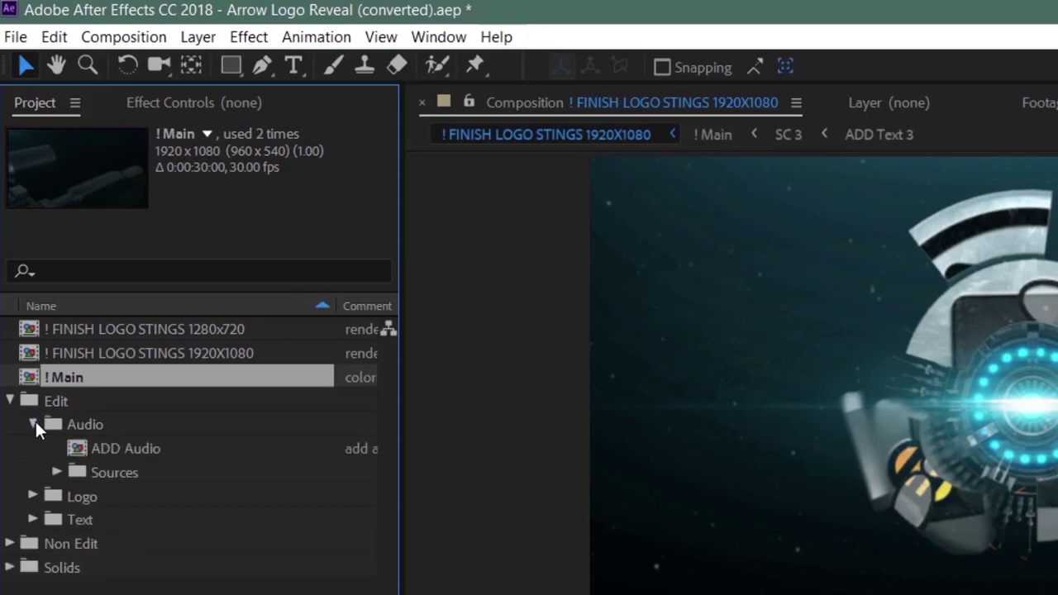
left_click(34, 497)
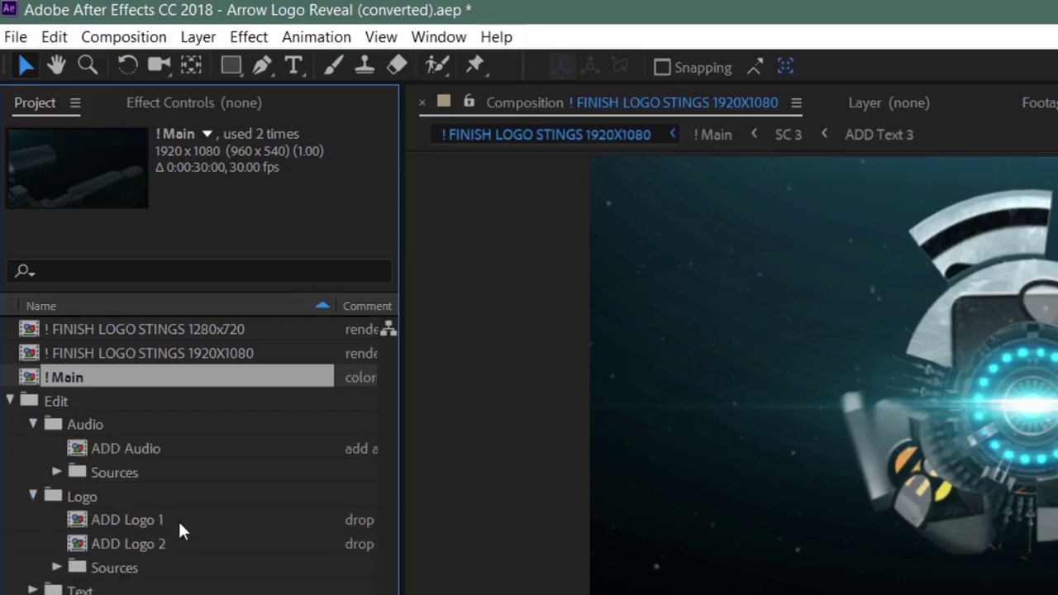
left_click(33, 590)
left_click(203, 567)
key("Down")
key("Down")
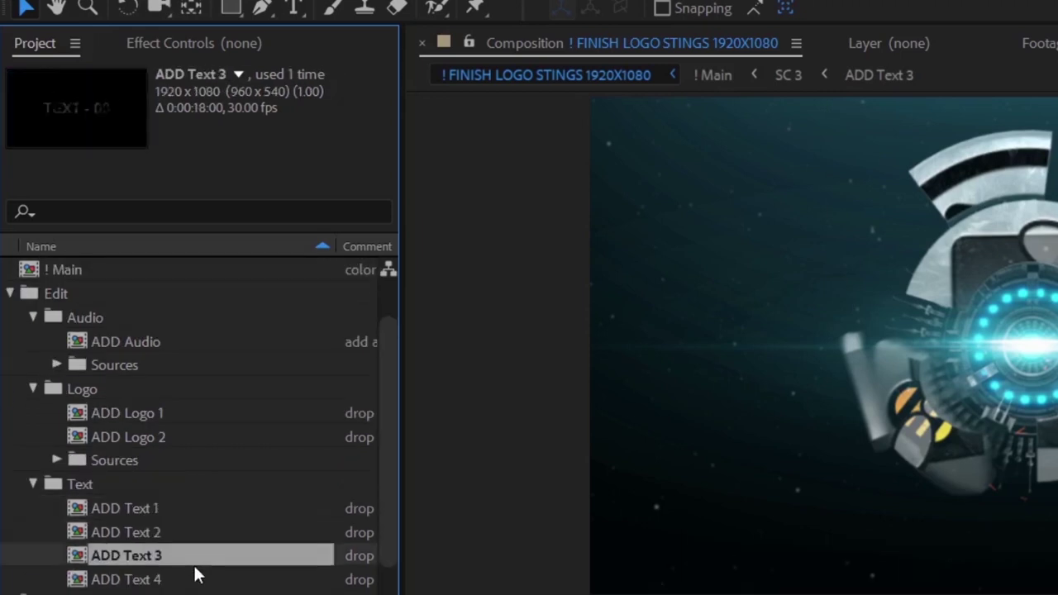
left_click(199, 576)
left_click(74, 413)
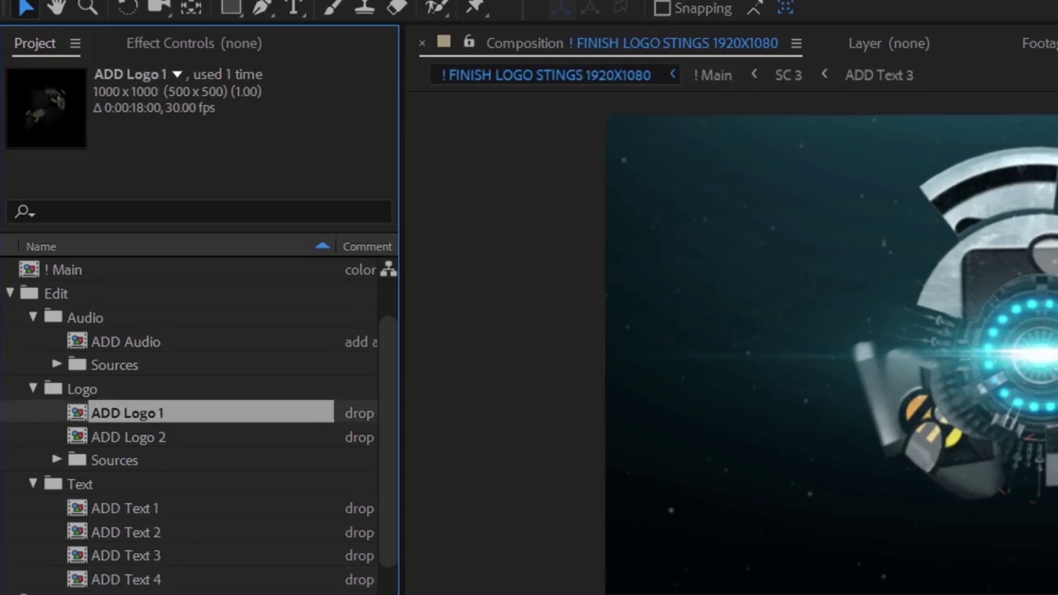
Step: Open the ADD Logo 1 and ADD Logo 2 compositions and compare them
double_click(127, 413)
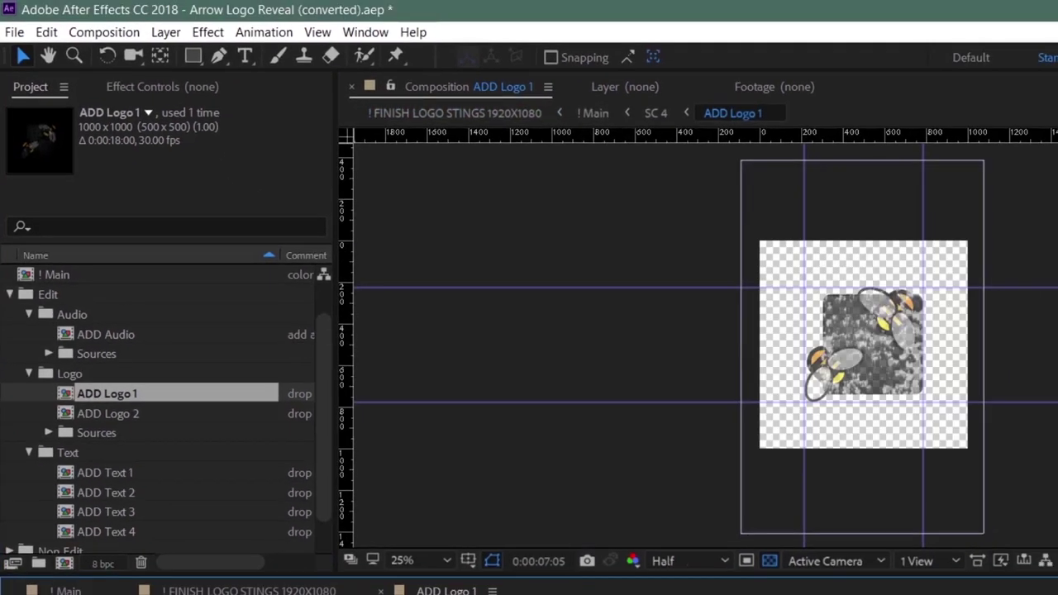
double_click(70, 415)
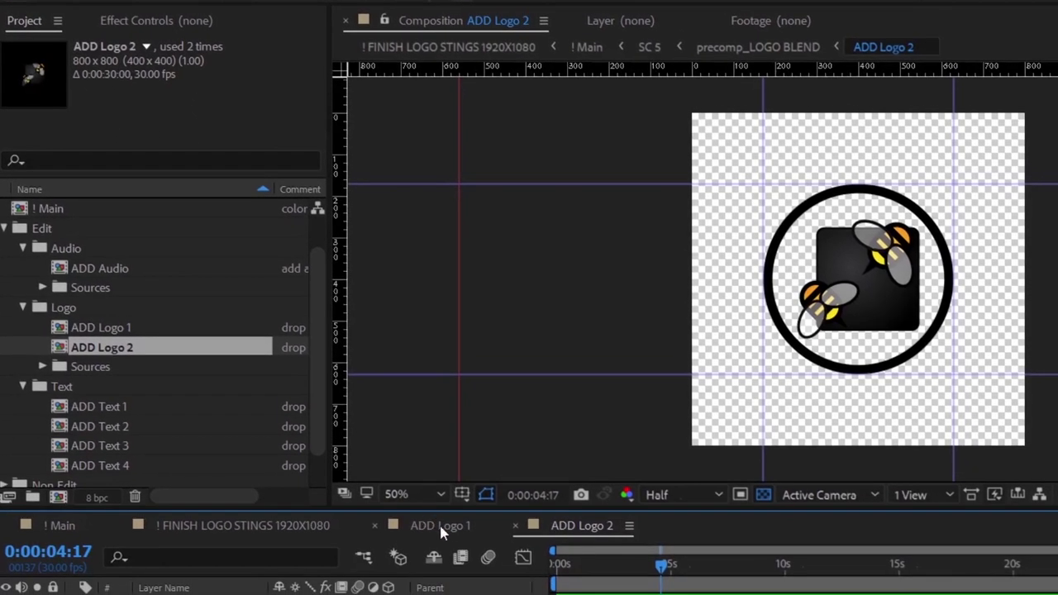
left_click(447, 590)
left_click(570, 494)
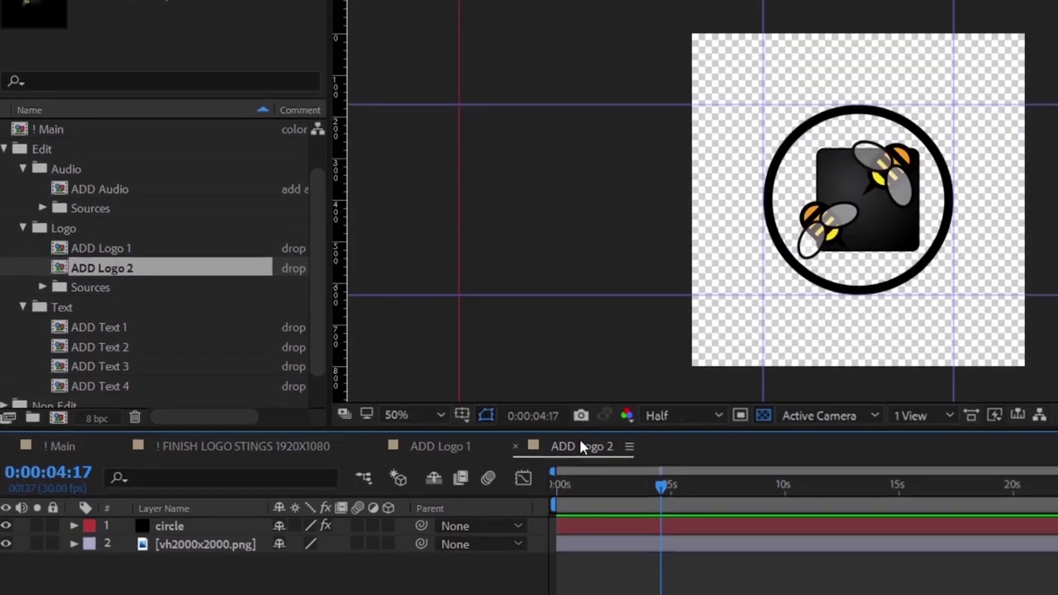
left_click(437, 445)
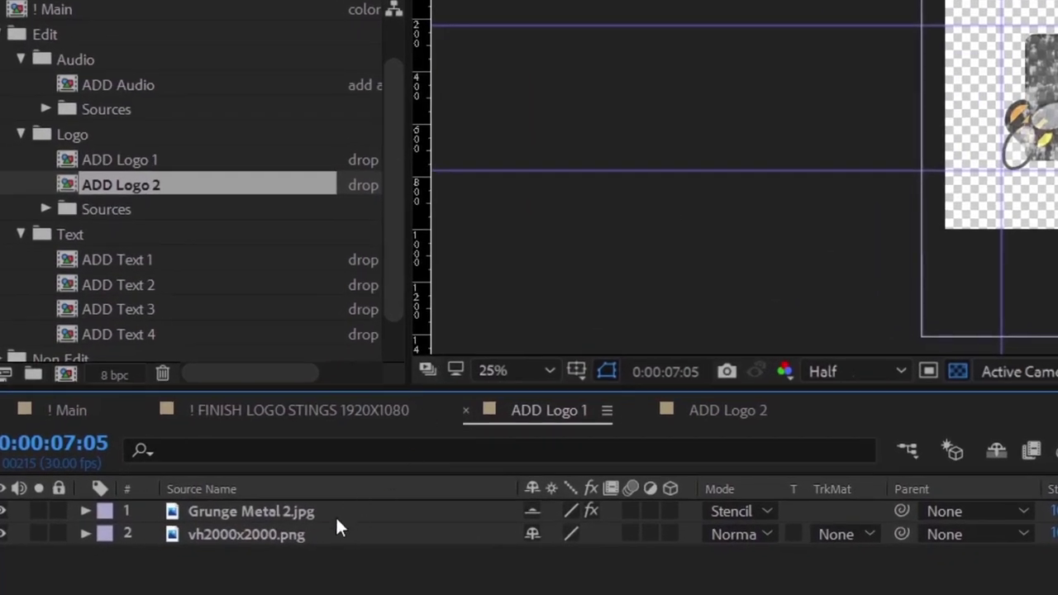
Step: Select the Grunge Metal 2.jpg layer, revisit ADD Logo 2, then select ADD Logo 1 in the project
left_click(336, 516)
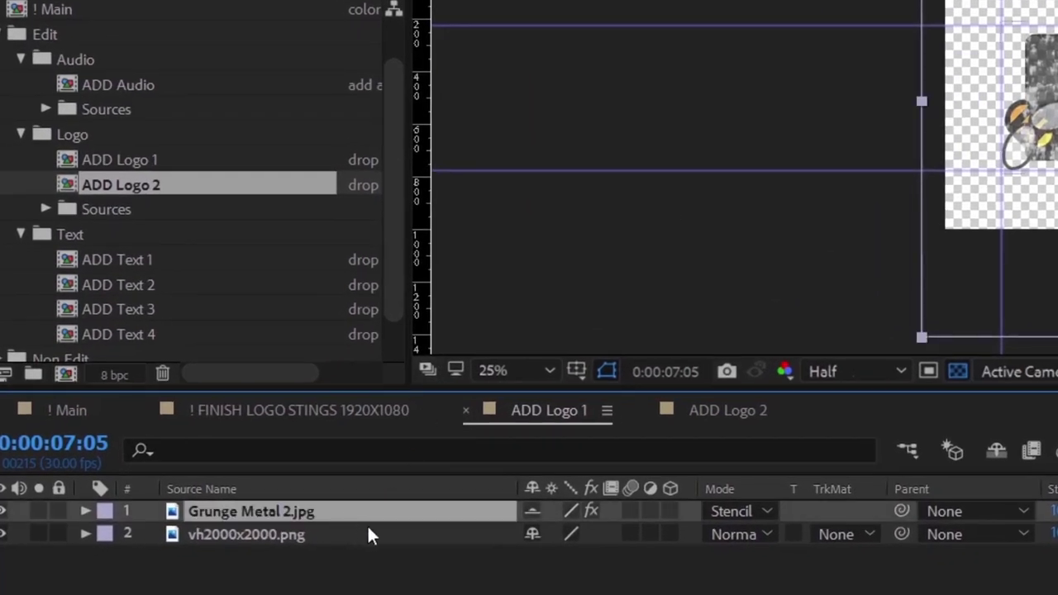
left_click(727, 411)
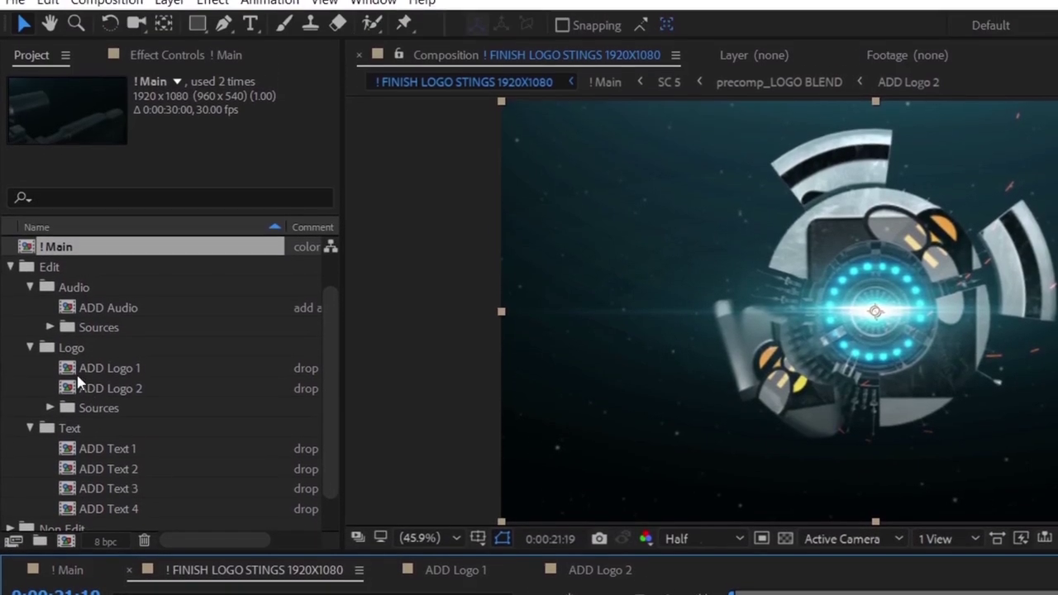
left_click(91, 287)
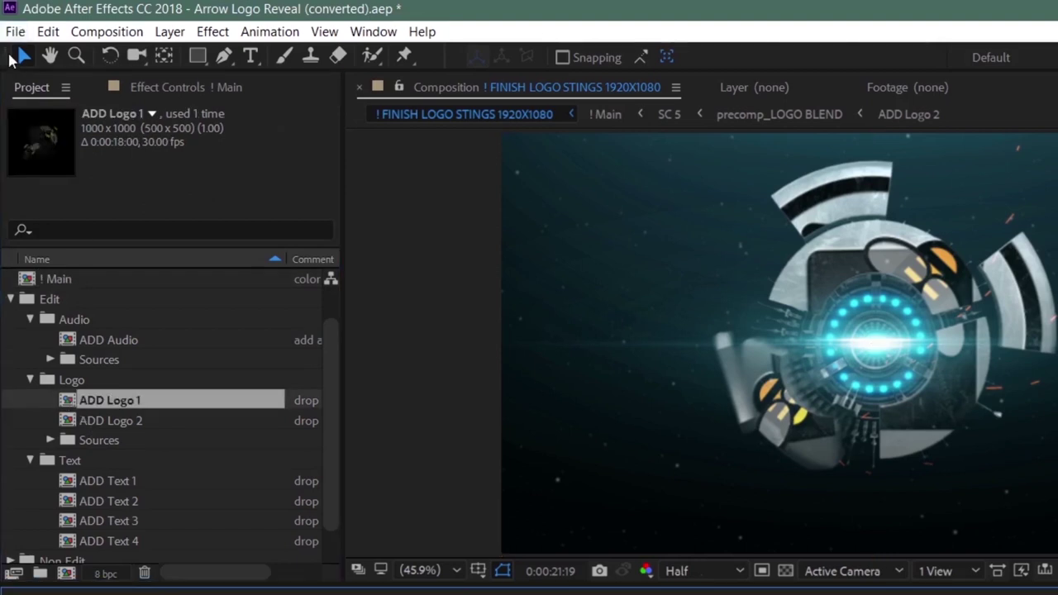
Step: Import for YT pic.jpg and the round logo PNG, then bring up ADD Logo 1
left_click(15, 31)
mouse_move(142, 318)
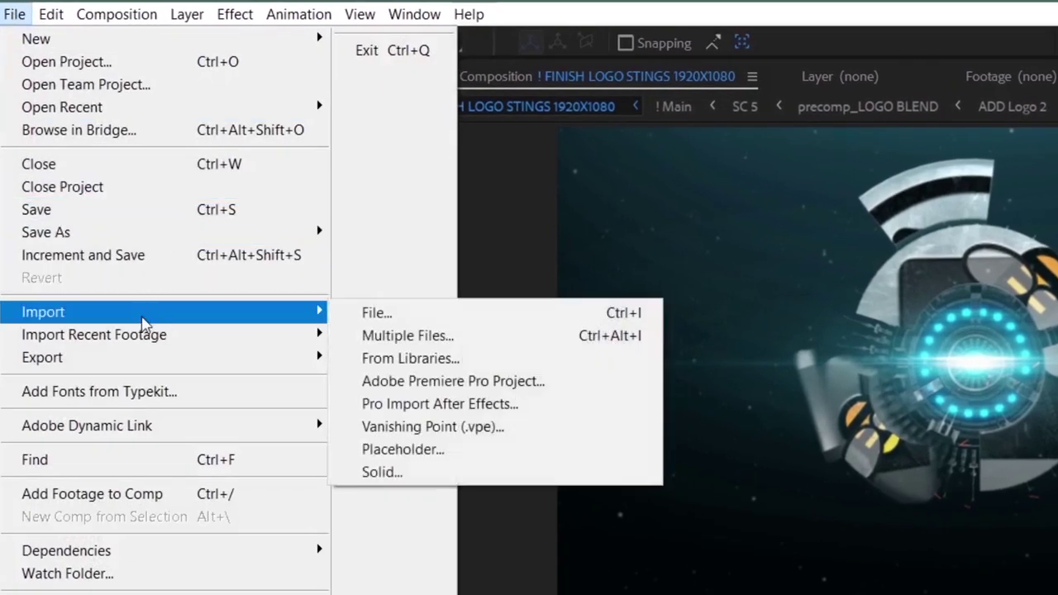
left_click(447, 321)
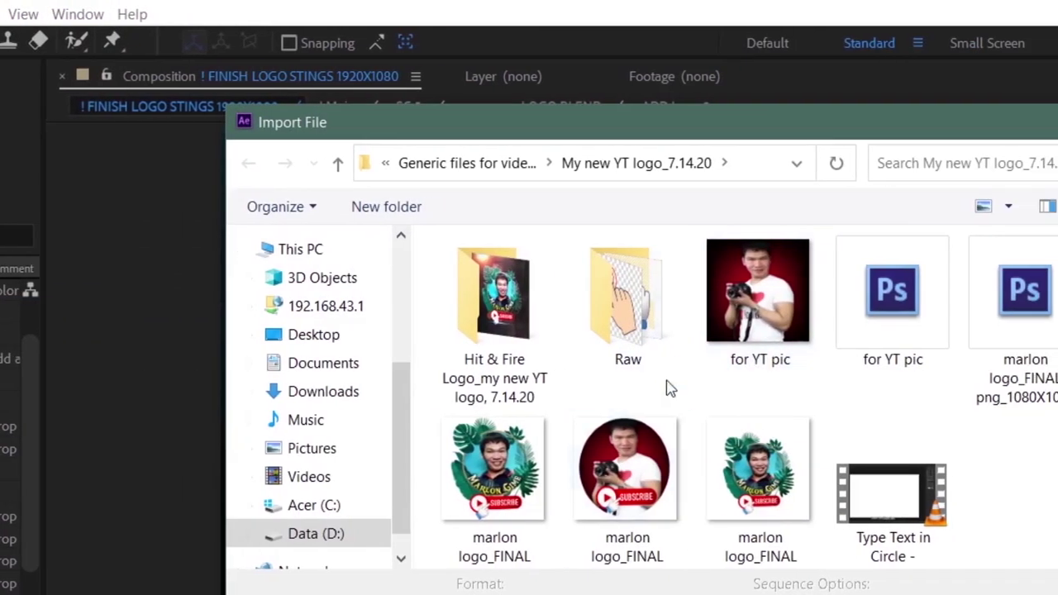
left_click(876, 363)
left_click(756, 487, "ctrl")
left_click(802, 588)
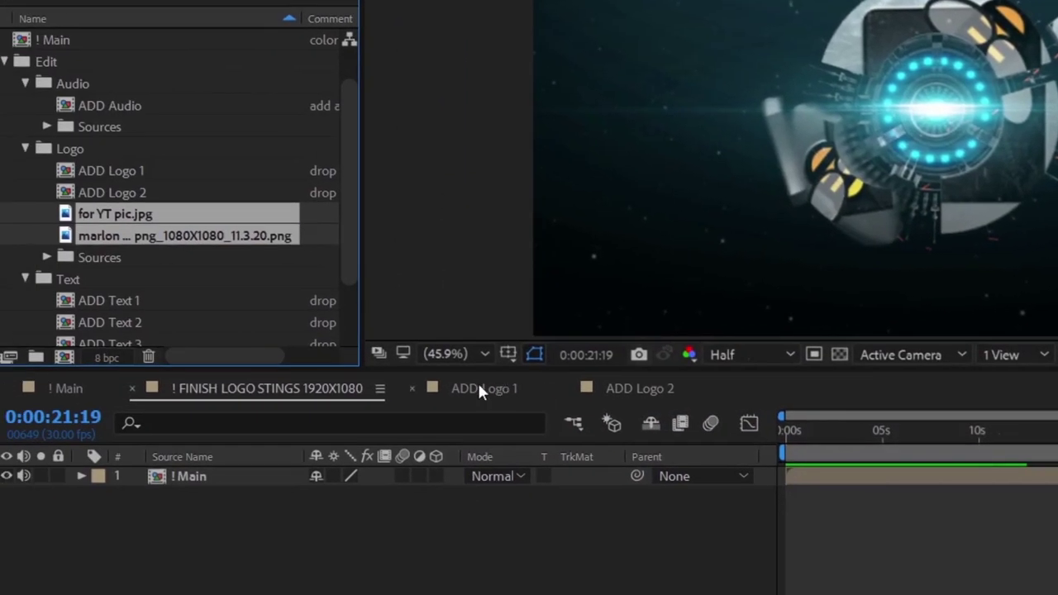
left_click(479, 390)
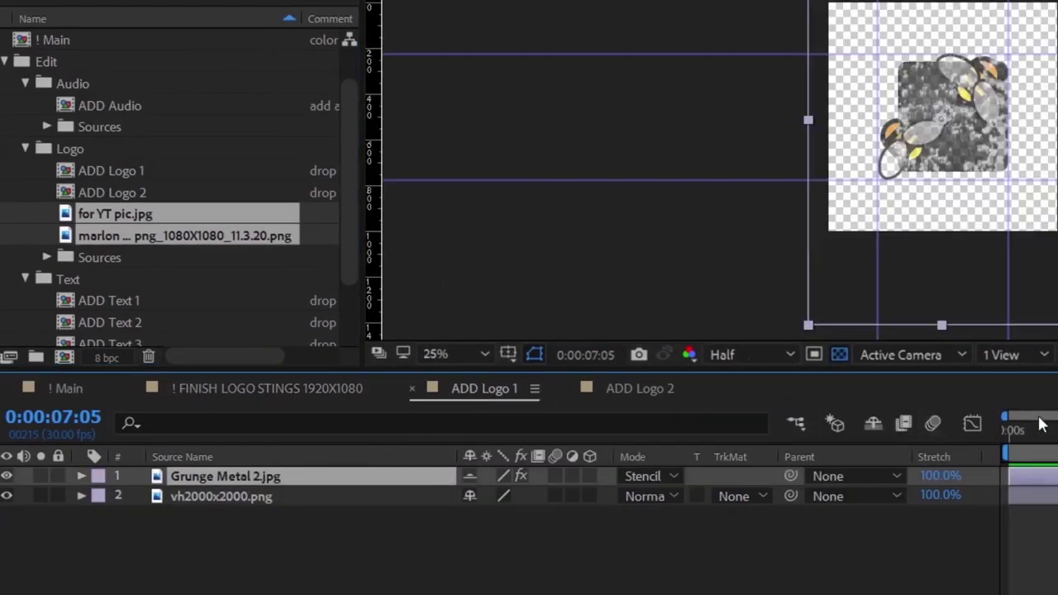
Step: Add the round logo PNG to ADD Logo 1 below Grunge Metal 2.jpg and hide vh2000x2000.png
left_click(135, 201)
left_click(141, 213)
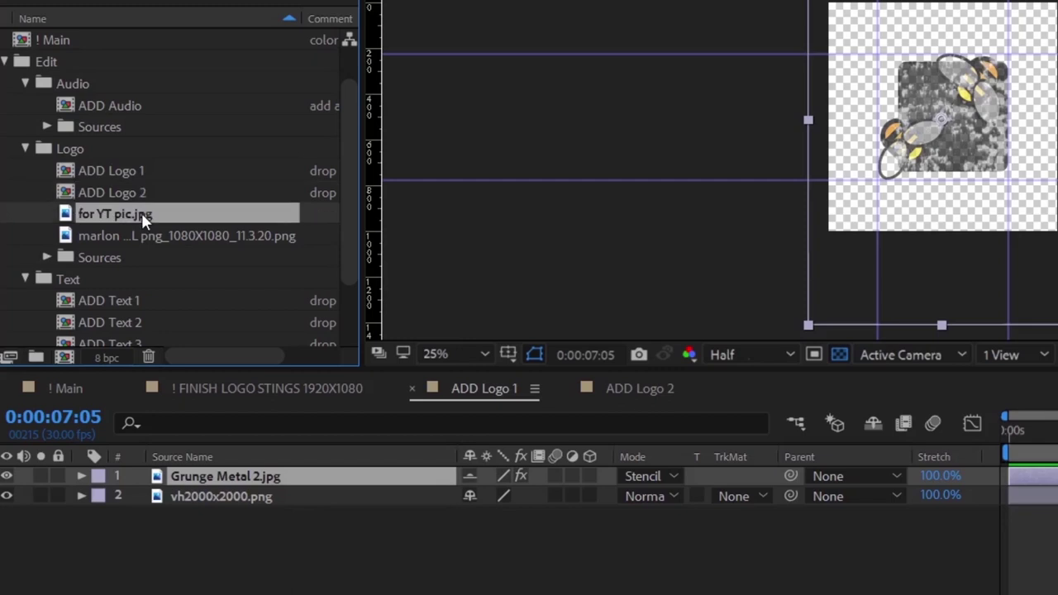
left_click_drag(124, 235, 120, 524)
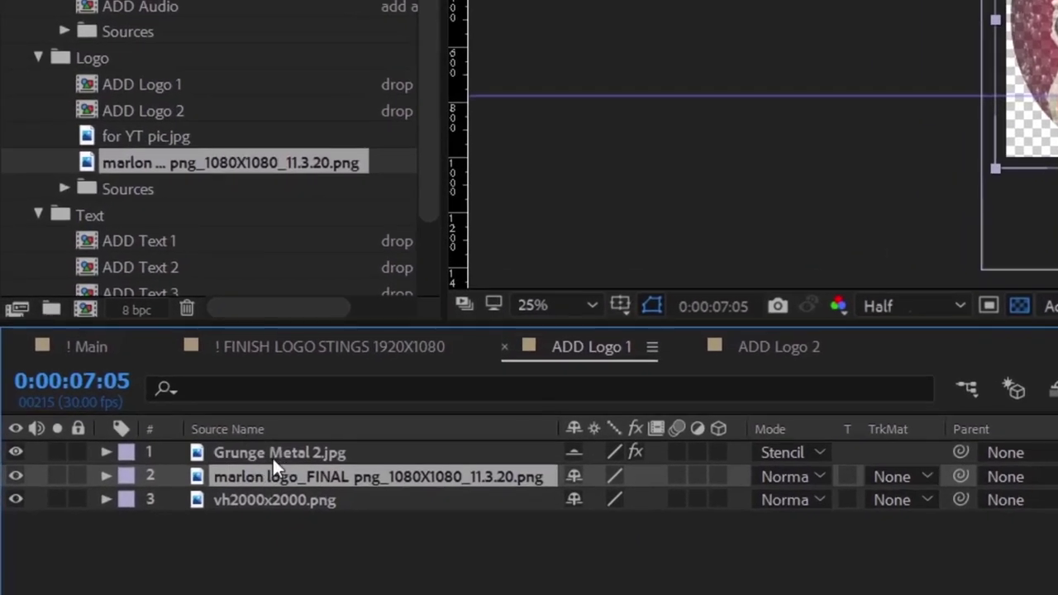
left_click(255, 499)
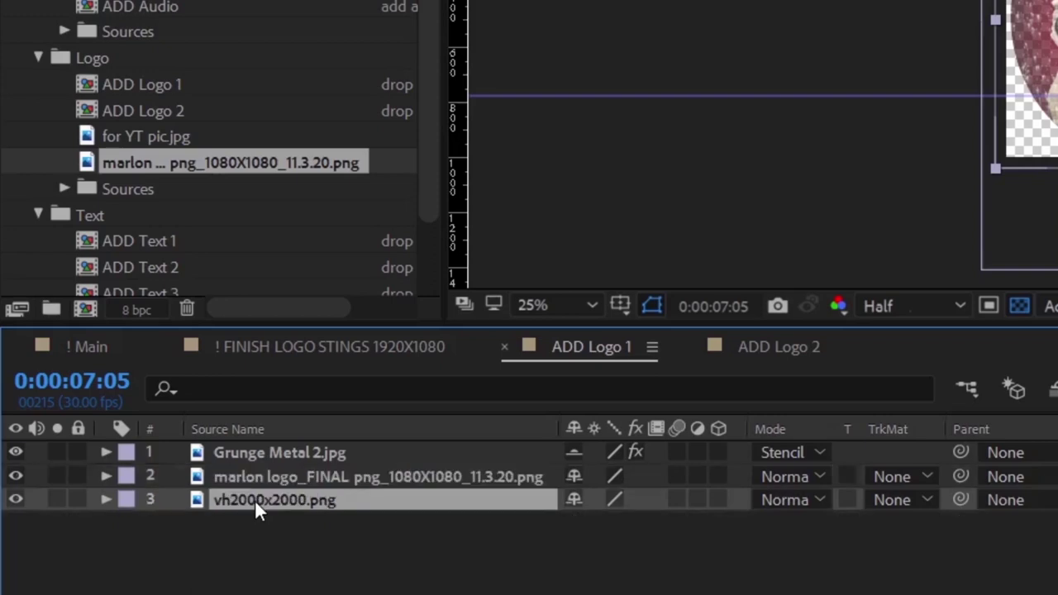
left_click(14, 500)
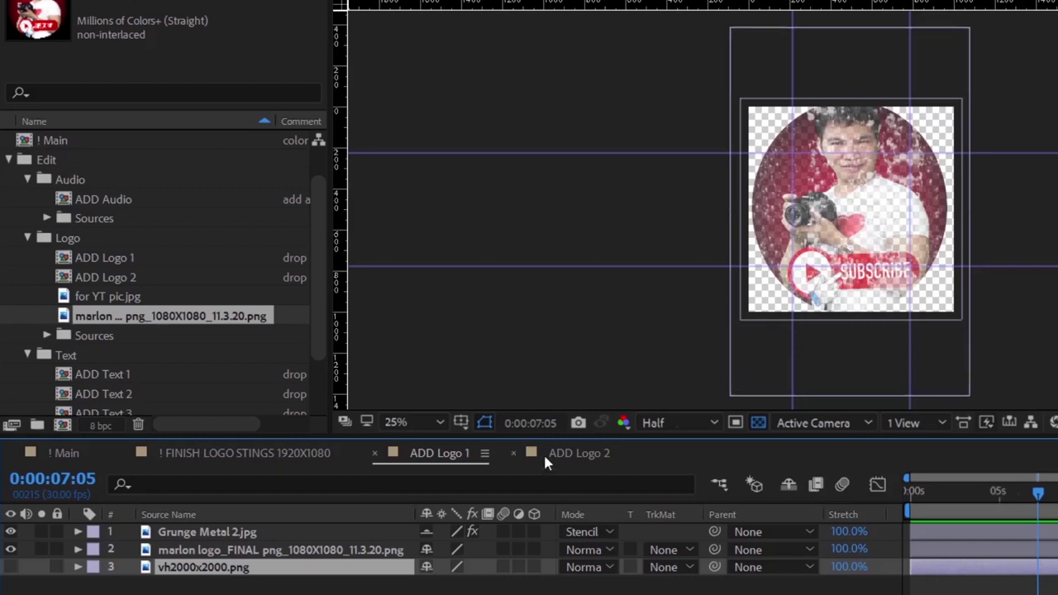
Step: Preview the logo in the finished sting around 15 s, then view ADD Logo 2 at 0:00:13:08
left_click(259, 453)
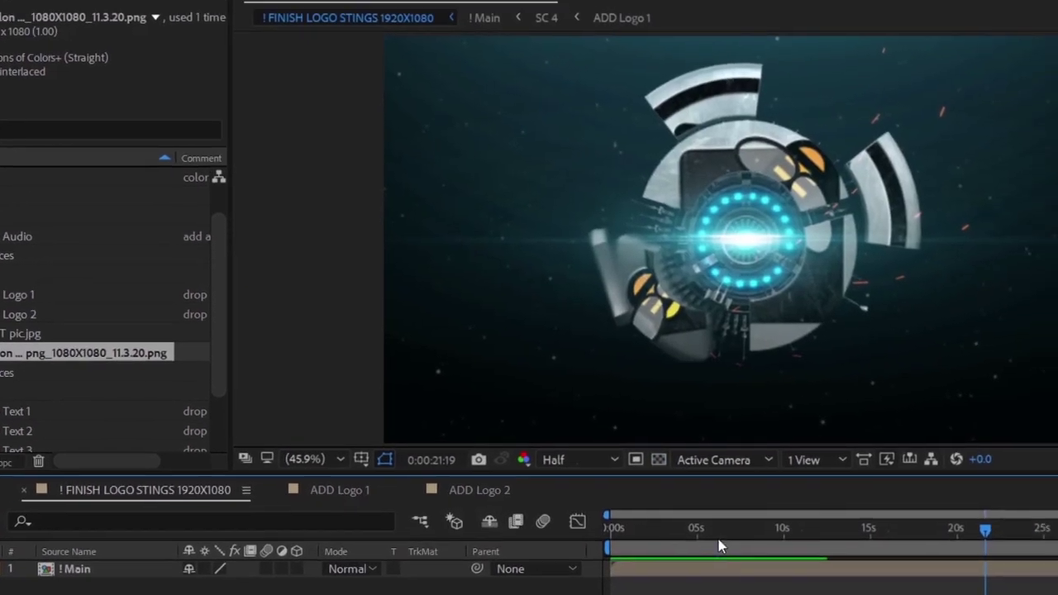
left_click_drag(719, 539, 890, 540)
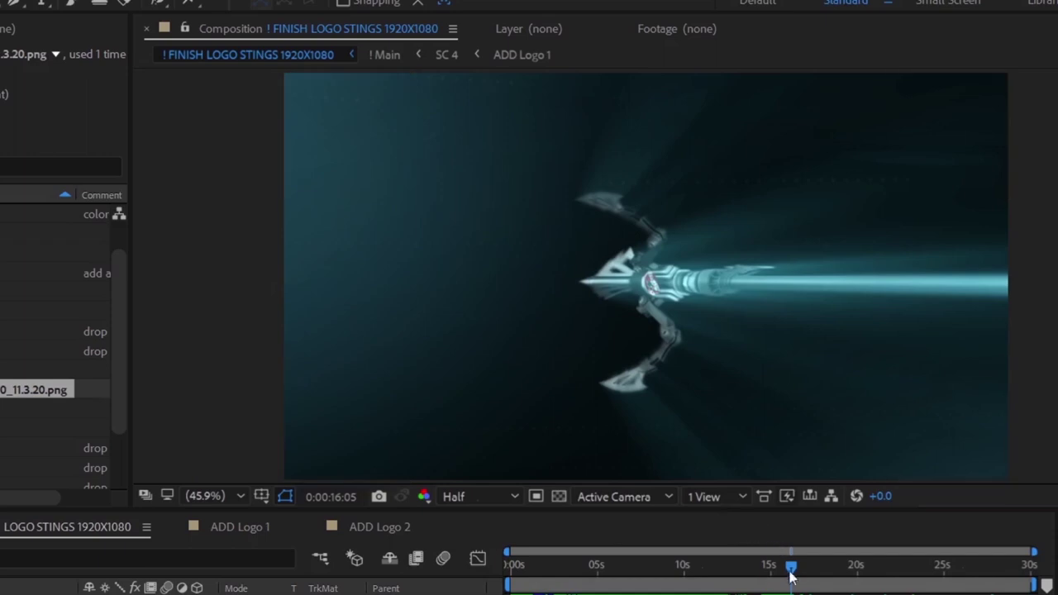
left_click_drag(791, 576, 788, 568)
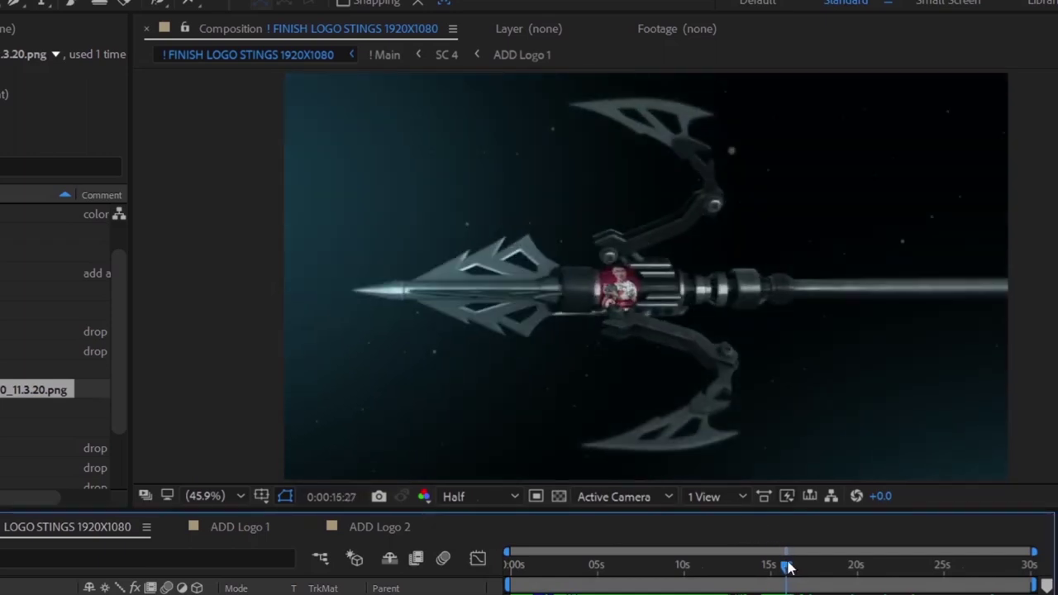
left_click(643, 288)
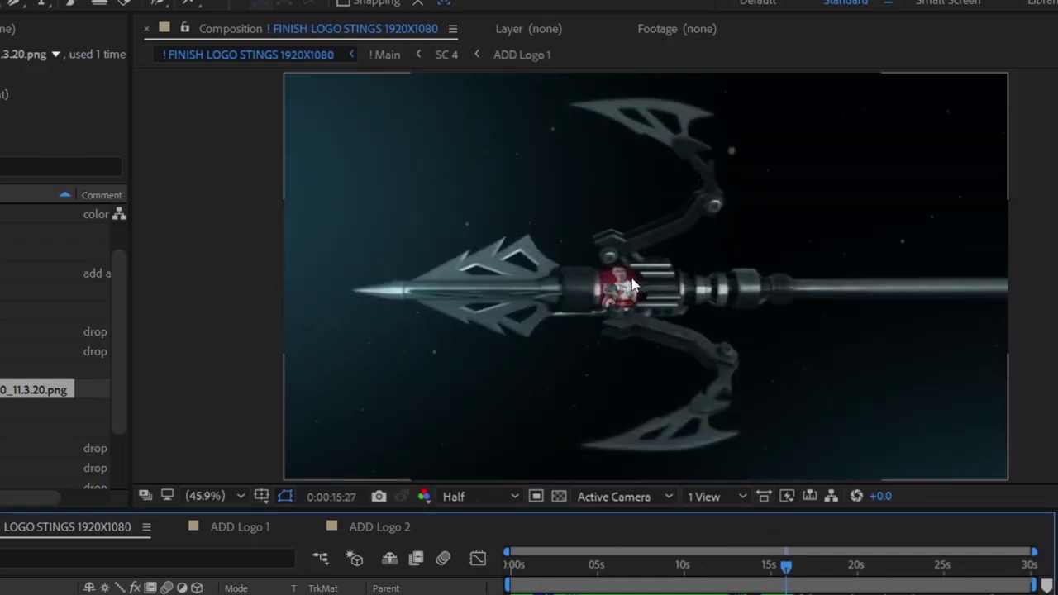
left_click(380, 527)
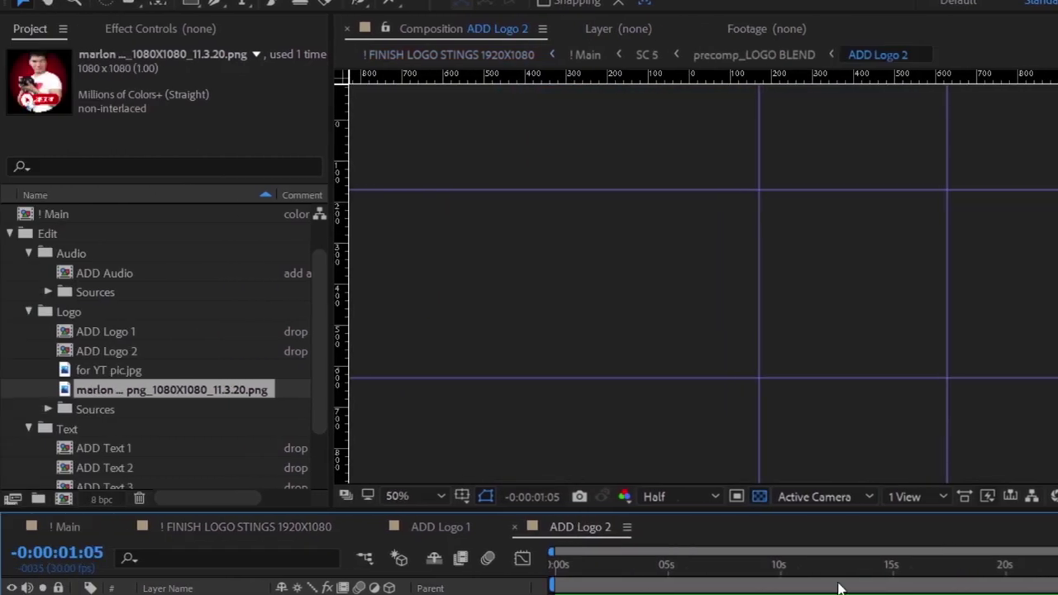
left_click(856, 583)
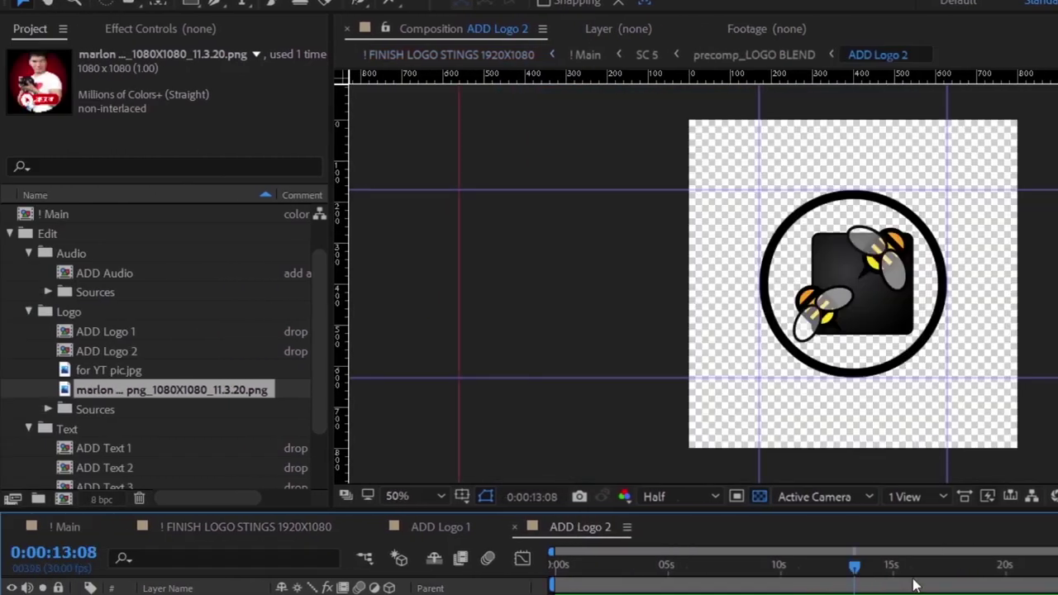
Step: Place for YT pic.jpg into ADD Logo 2 between the circle and vh2000x2000.png layers
left_click(110, 372)
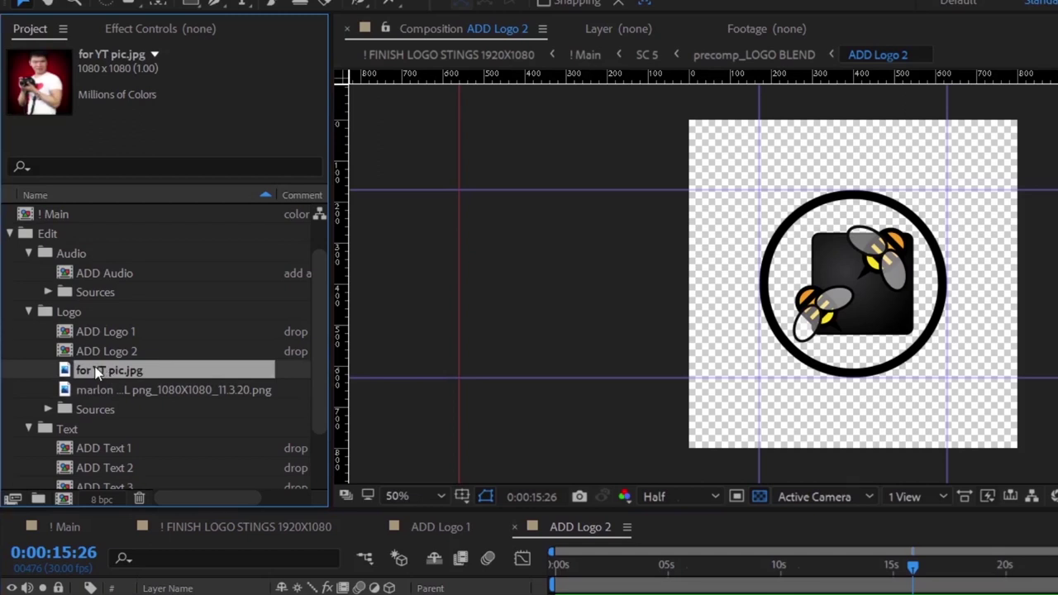
left_click_drag(98, 377, 83, 589)
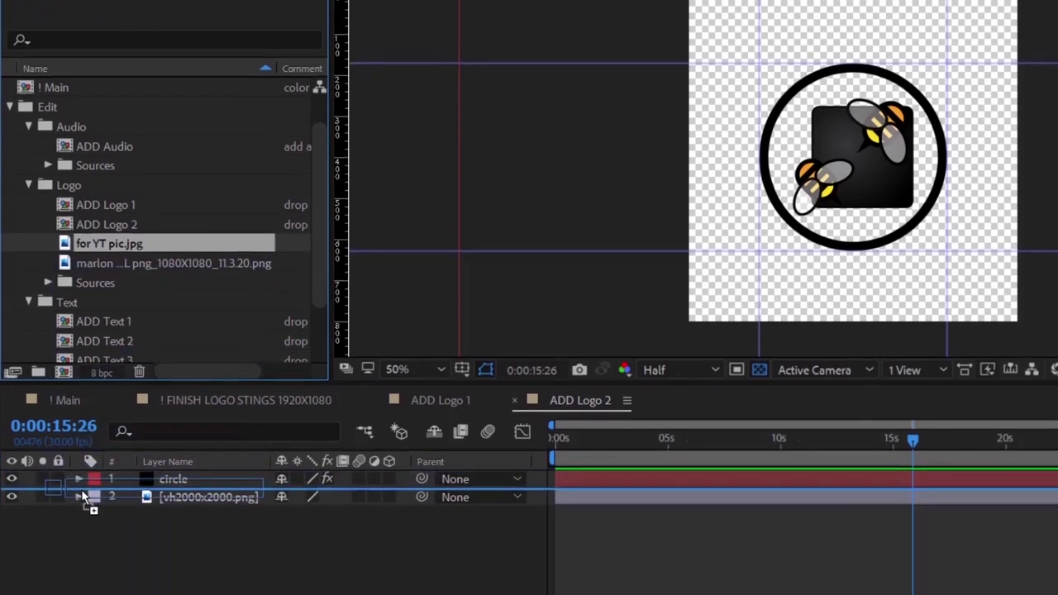
left_click_drag(81, 489, 81, 489)
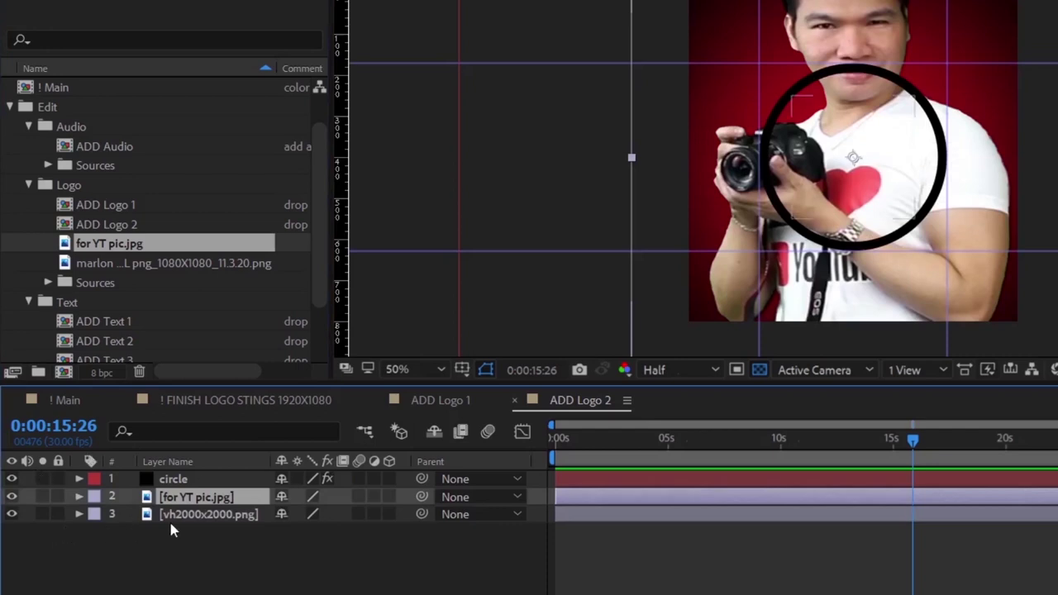
left_click(169, 515)
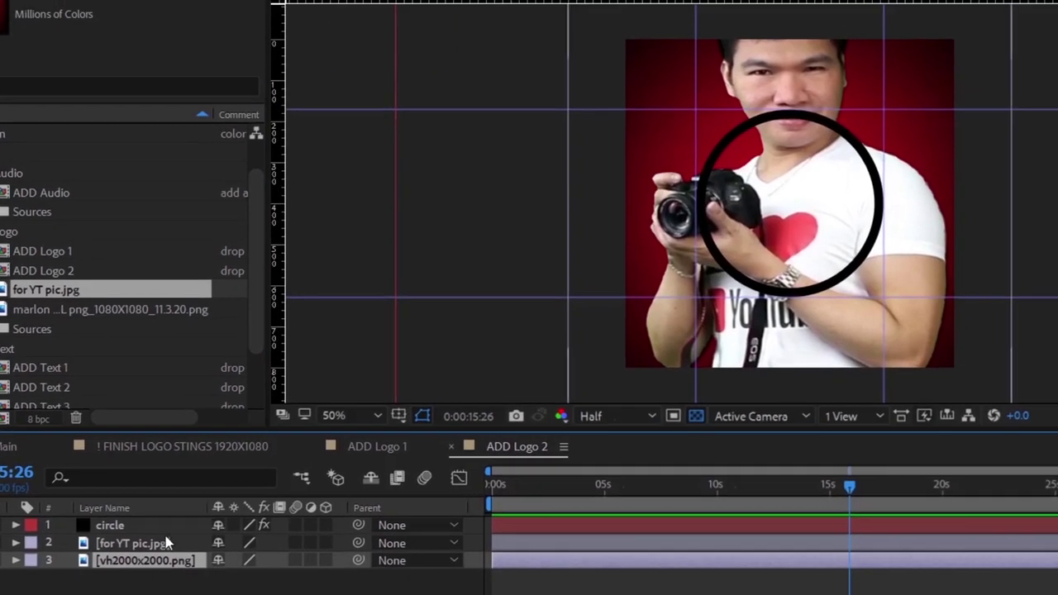
left_click(166, 541)
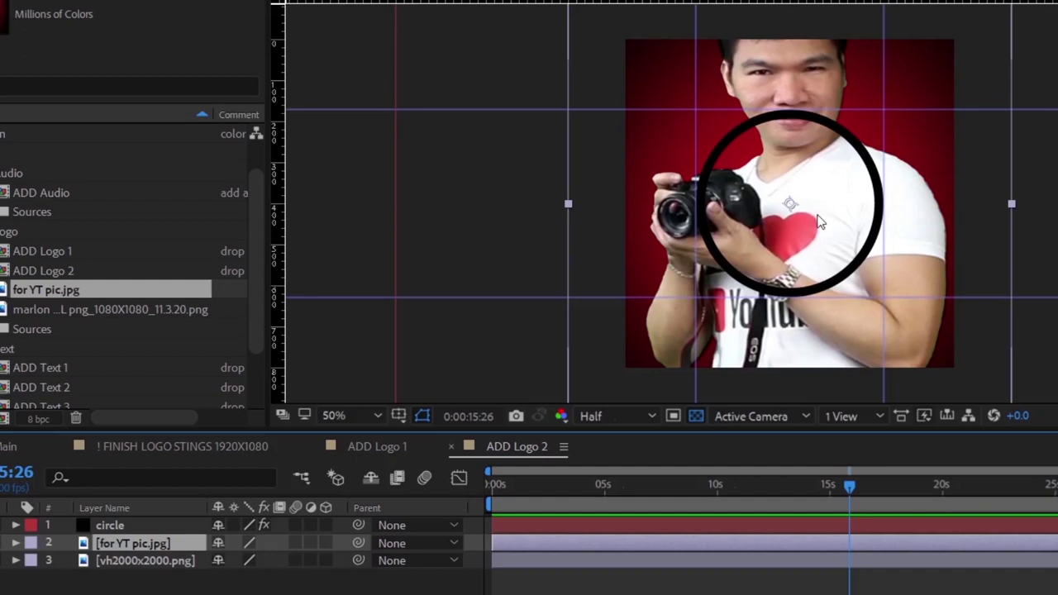
Step: Scale the photo down and widen it slightly so it fits inside the black ring
scroll(818, 221, "down", 1)
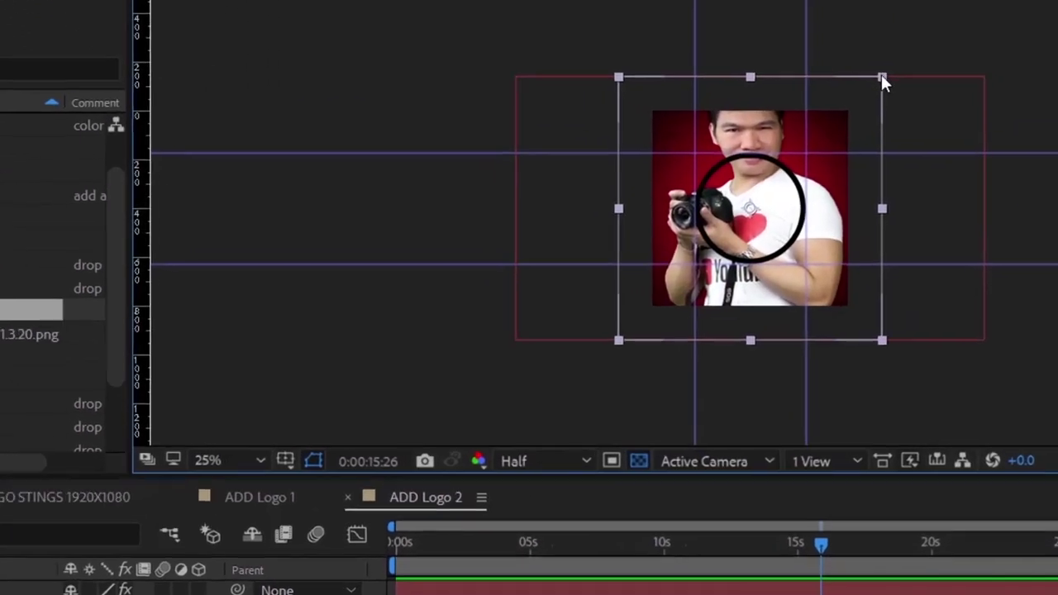
left_click_drag(901, 95, 835, 145)
scroll(859, 149, "up", 1)
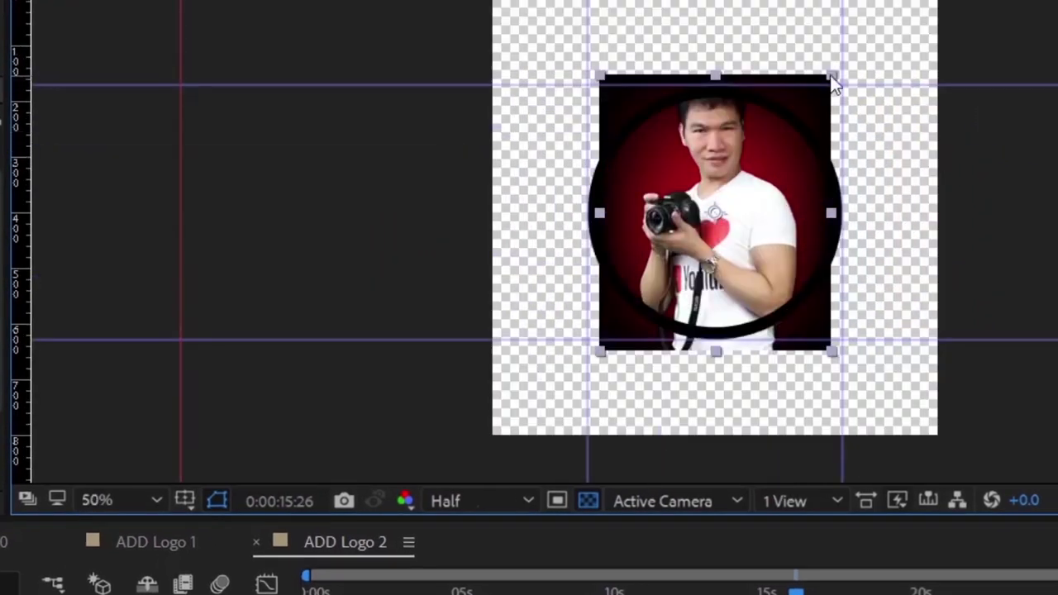
left_click_drag(828, 213, 843, 215)
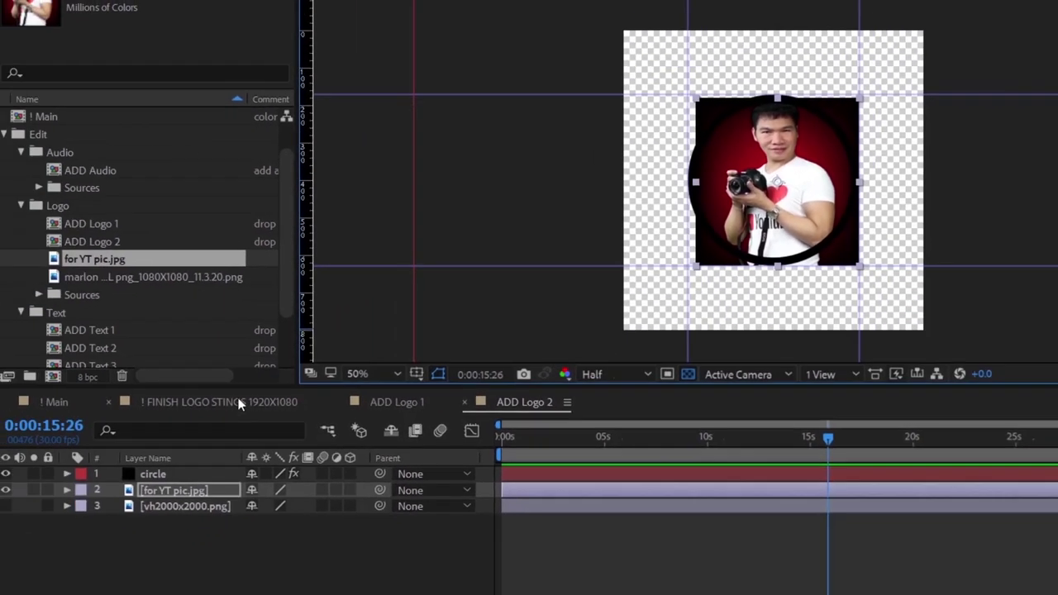
left_click(238, 401)
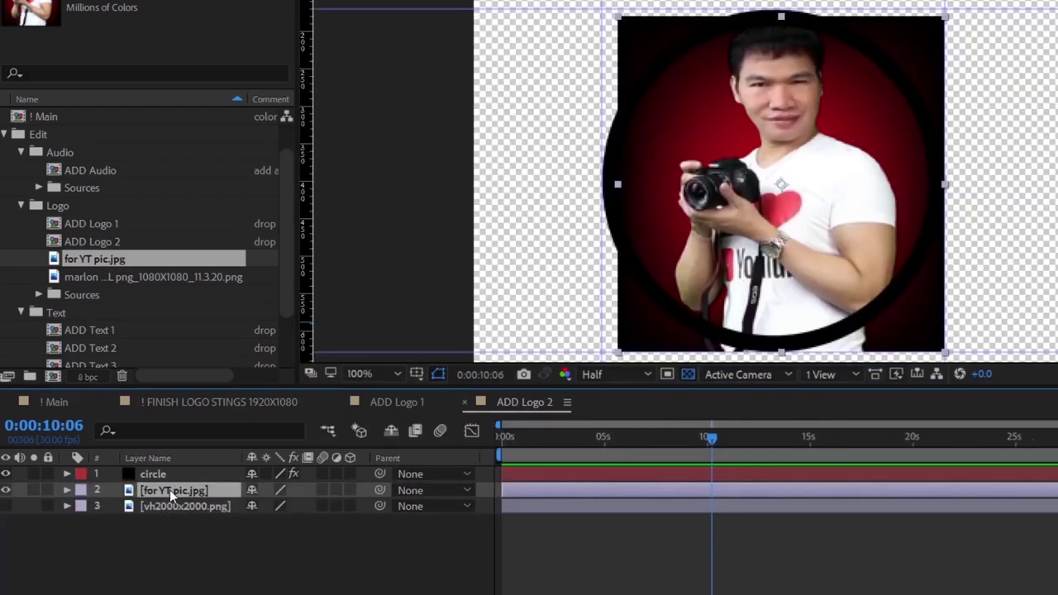
Step: Lower the for YT pic.jpg photo layer's Opacity from 100% to 73% in its Transform properties
left_click(66, 474)
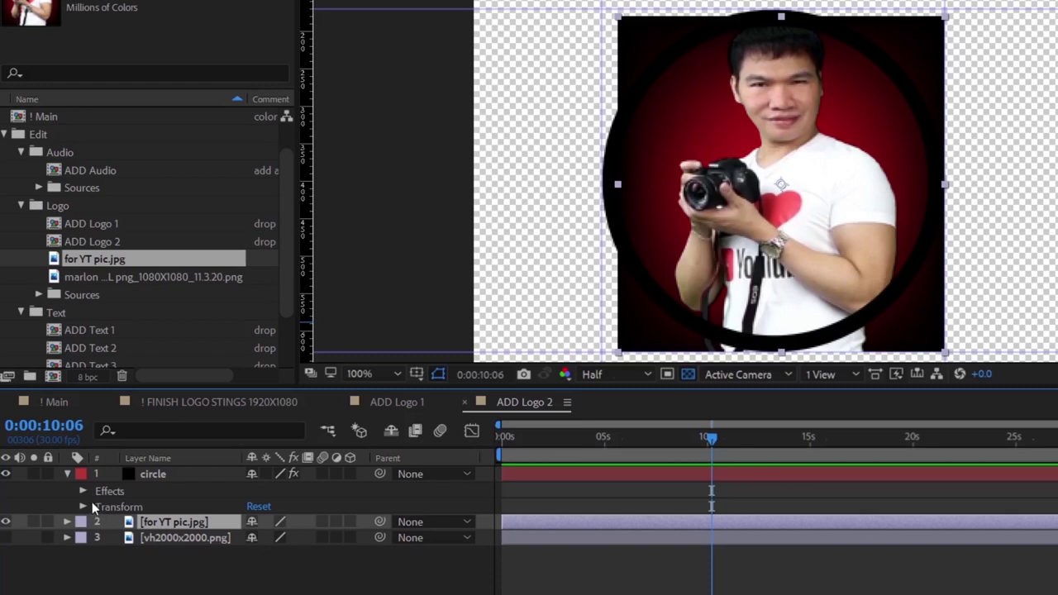
left_click(84, 505)
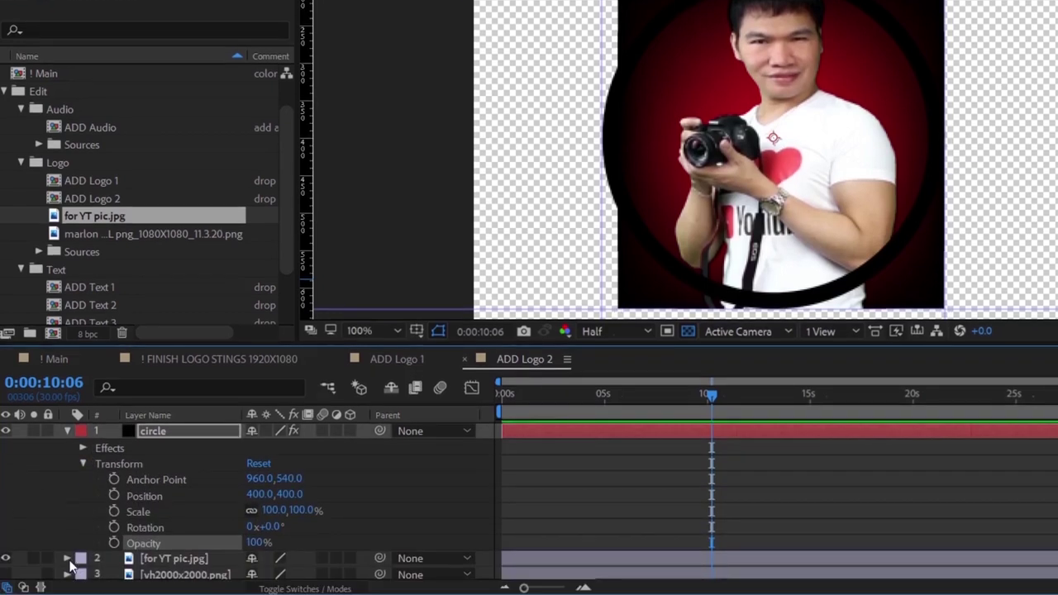
left_click(67, 558)
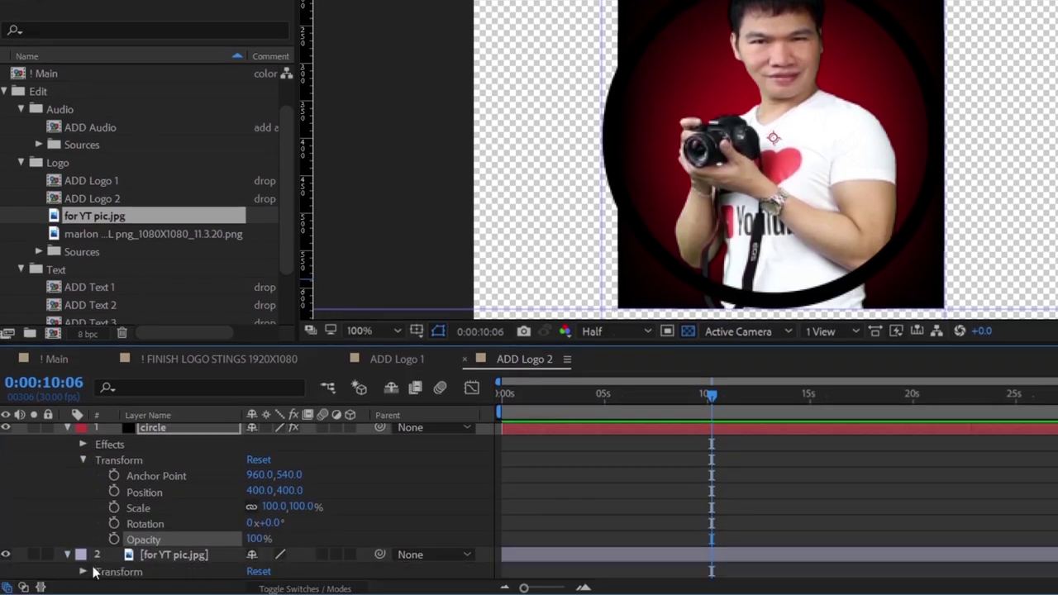
left_click(84, 572)
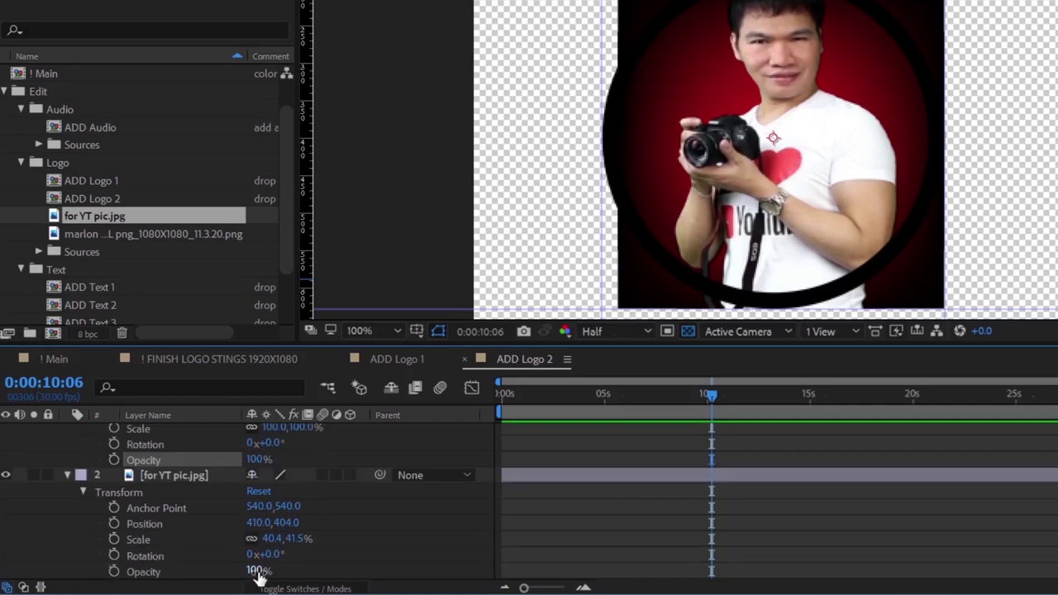
left_click_drag(257, 570, 232, 570)
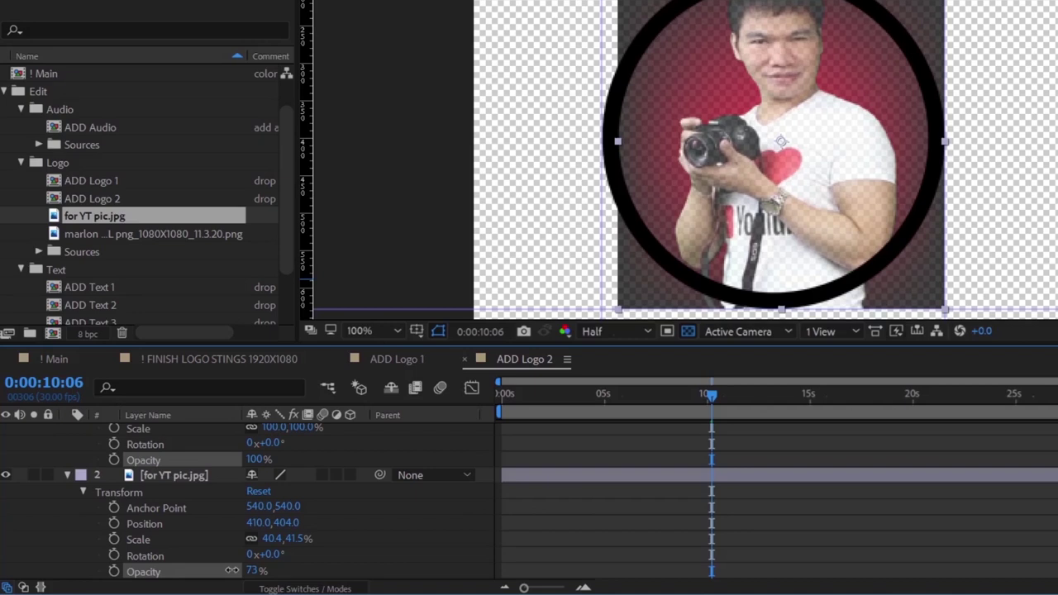
left_click(173, 475)
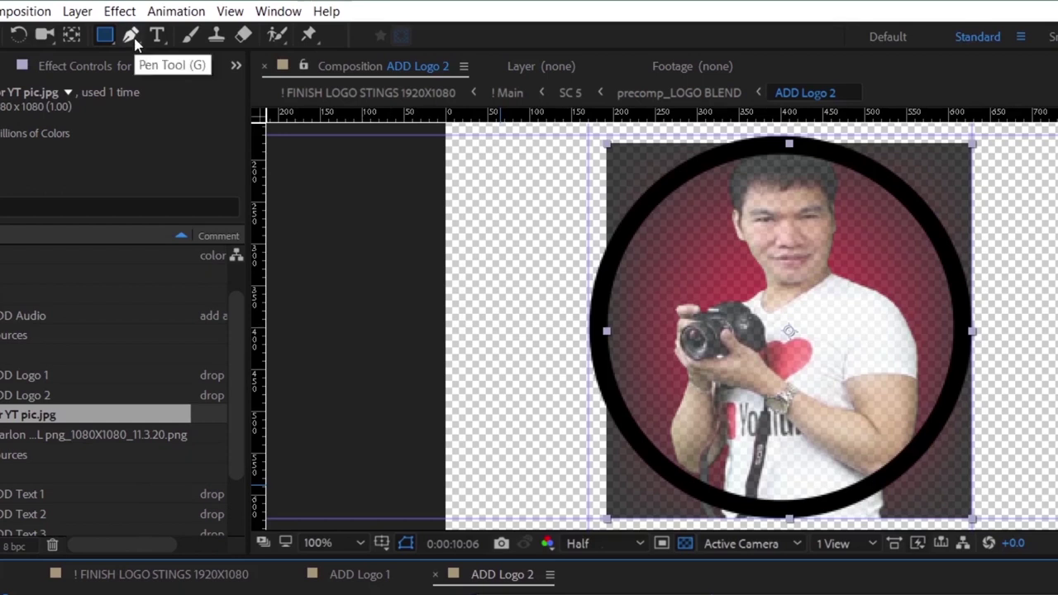
Step: With the Pen tool, place mask points from the ring's top down its right side
left_click(133, 37)
left_click(835, 155)
left_click(909, 199)
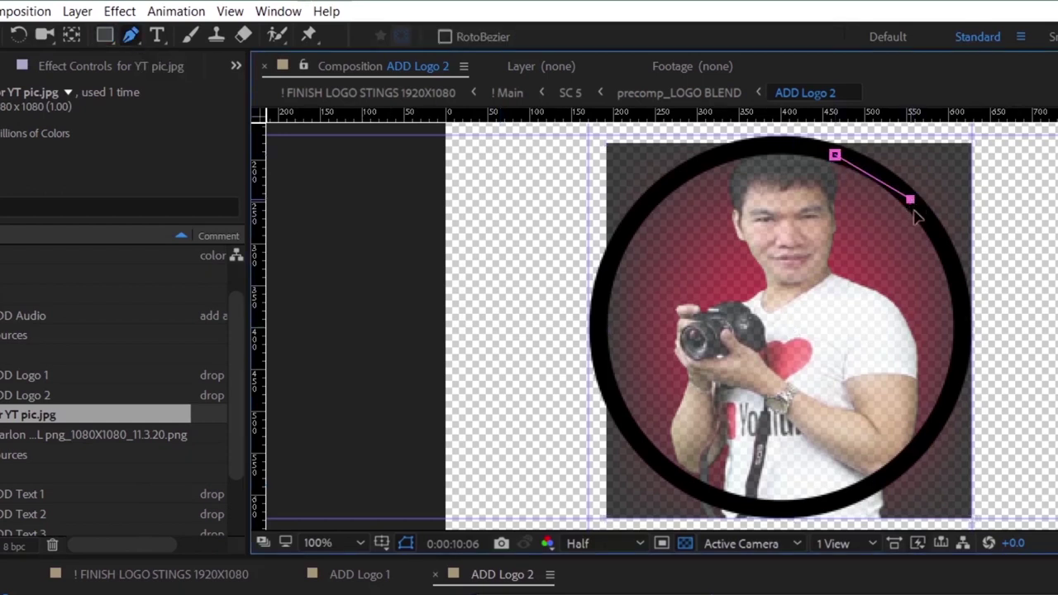
left_click(944, 248)
left_click(955, 284)
left_click(970, 328)
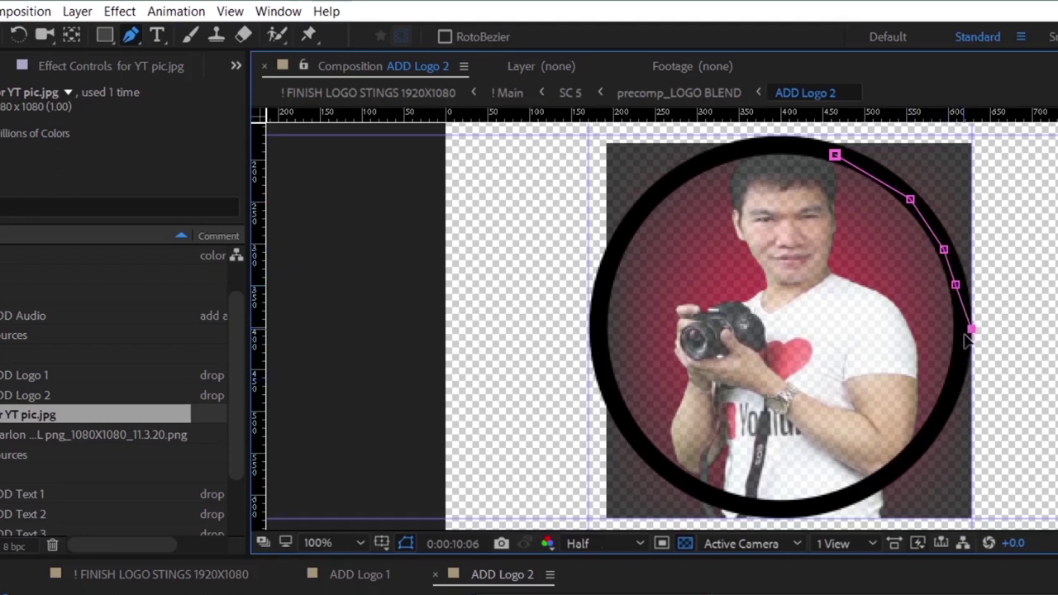
left_click_drag(970, 328, 960, 329)
left_click(955, 382)
left_click(931, 435)
left_click(876, 483)
Step: Trace the mask along the ring's bottom and lower left, redoing misplaced points
left_click(778, 518)
left_click(839, 499)
left_click(728, 503)
key("ctrl+z")
key("ctrl+z")
left_click(801, 507)
left_click(748, 519)
key("ctrl+z")
left_click(774, 507)
left_click(729, 503)
left_click(685, 484)
left_click(648, 449)
Step: Continue the mask up the ring's left side and across the top, closing it at the start point
left_click(616, 404)
left_click(603, 332)
left_click(604, 279)
left_click(634, 223)
left_click(679, 179)
left_click(739, 155)
left_click(796, 146)
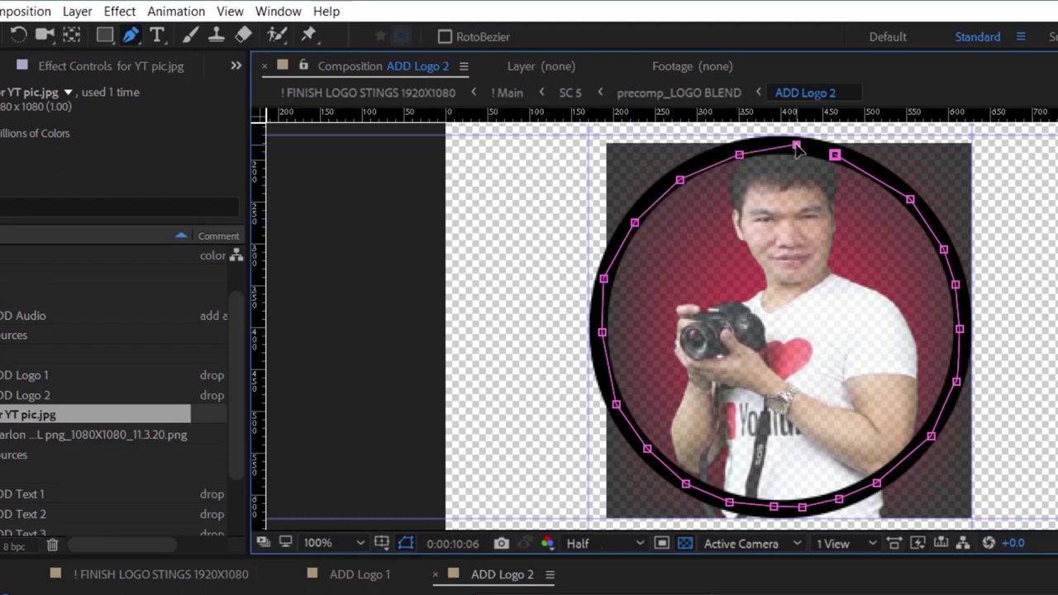
left_click(835, 155)
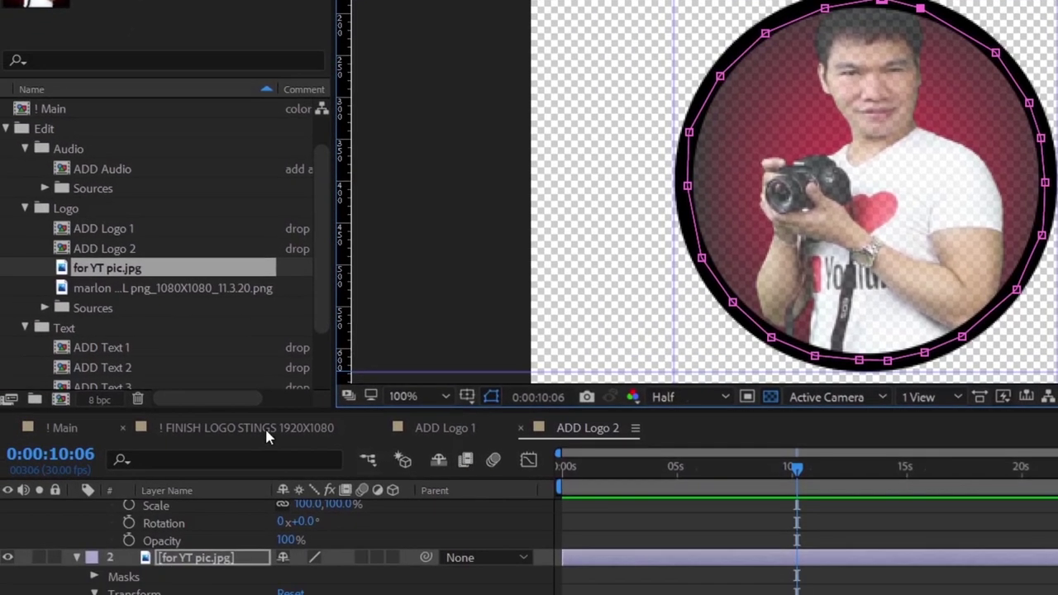
Step: Preview the round photo in the FINISH LOGO STINGS comp, then open the ADD Text 1 composition
left_click(265, 426)
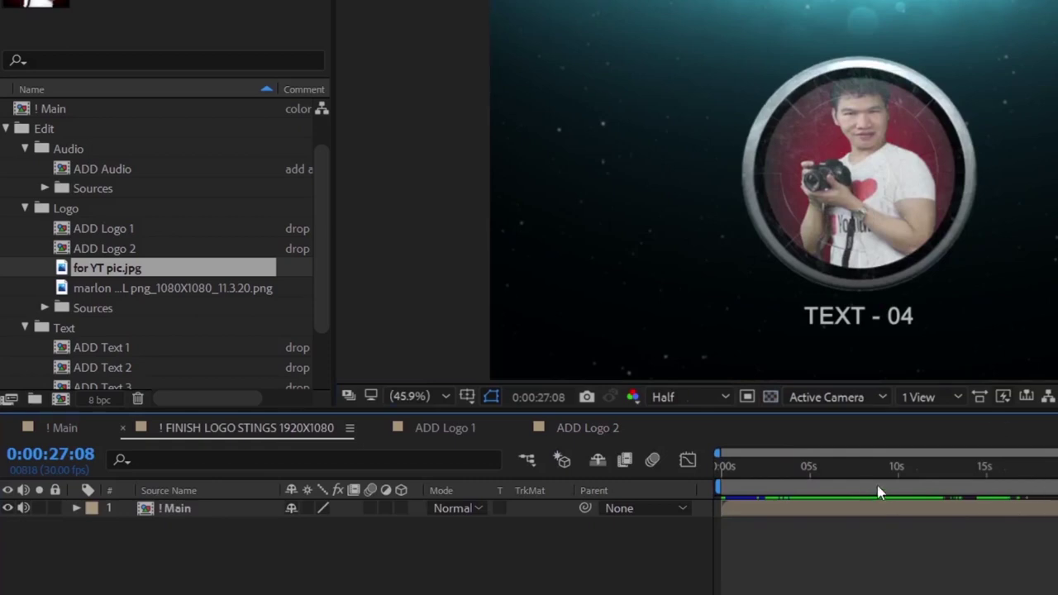
key("shift+period")
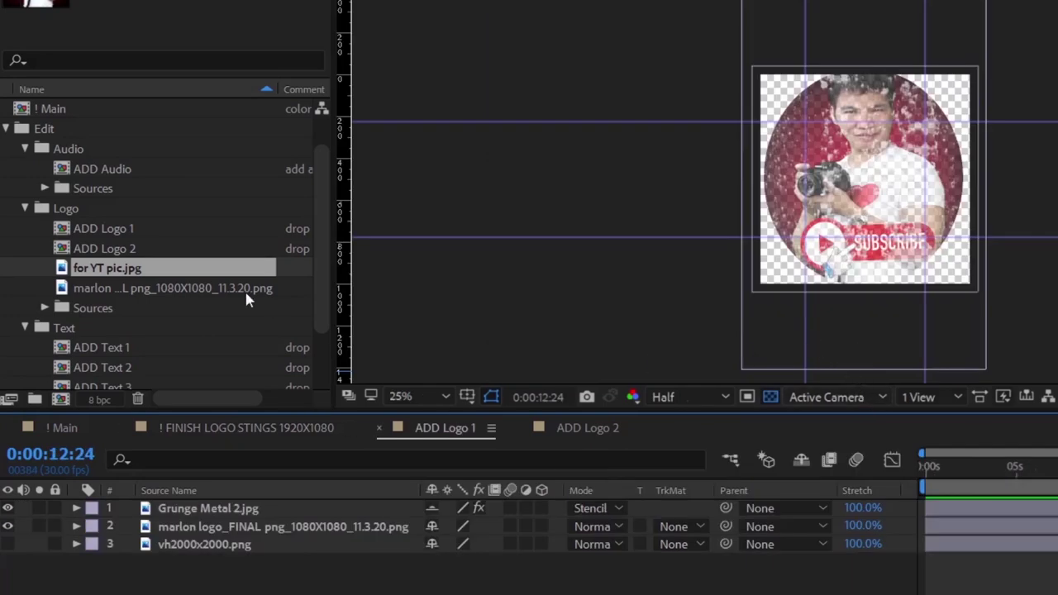
scroll(194, 331, "down", 2)
left_click(83, 278)
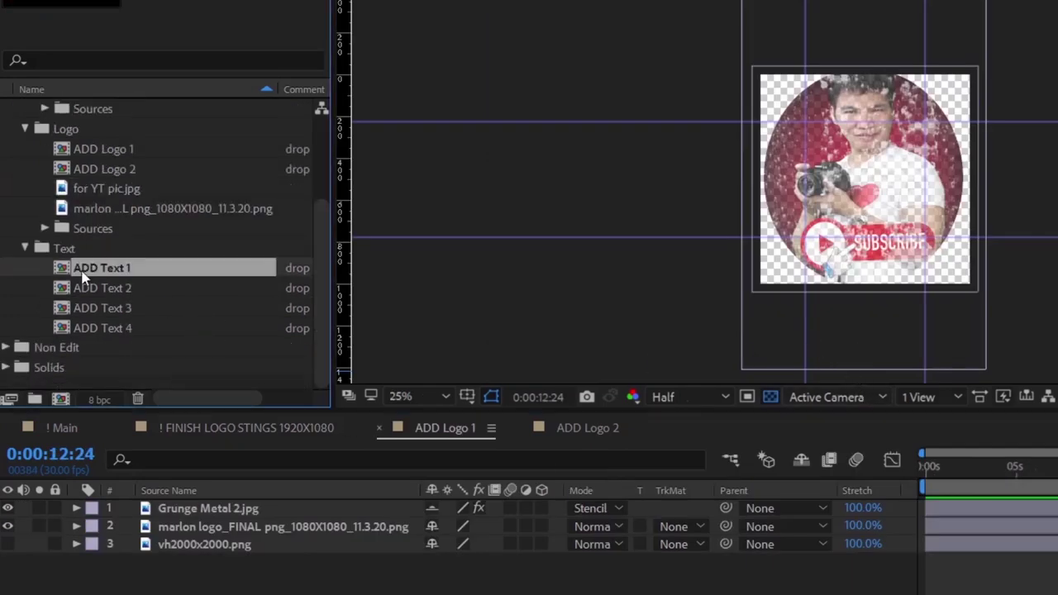
double_click(63, 277)
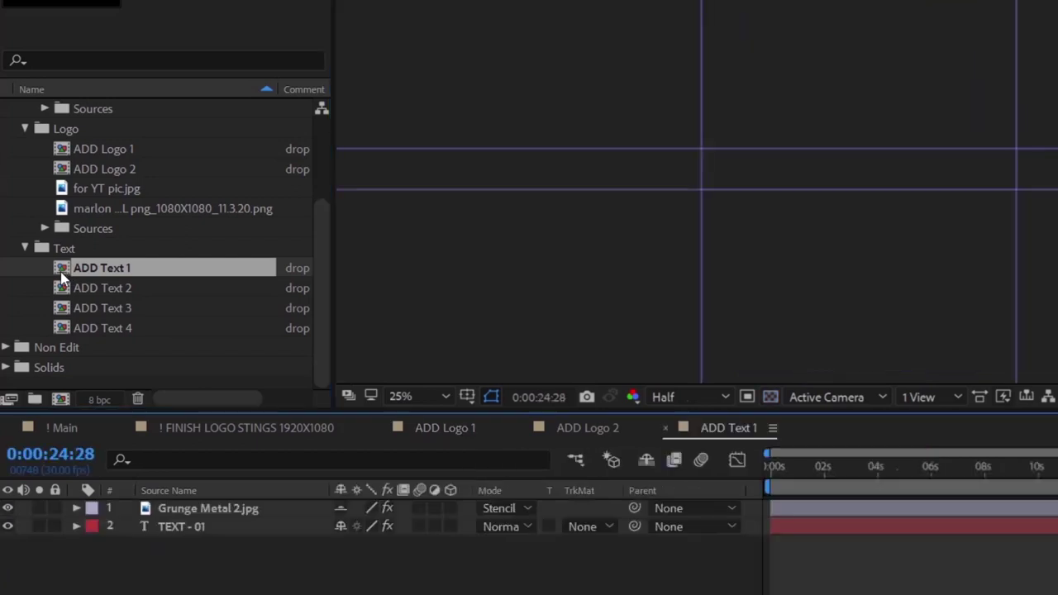
Step: Find TEXT - 01 at about 3 seconds in the finished sting, then start editing it in ADD Text 1
left_click(927, 488)
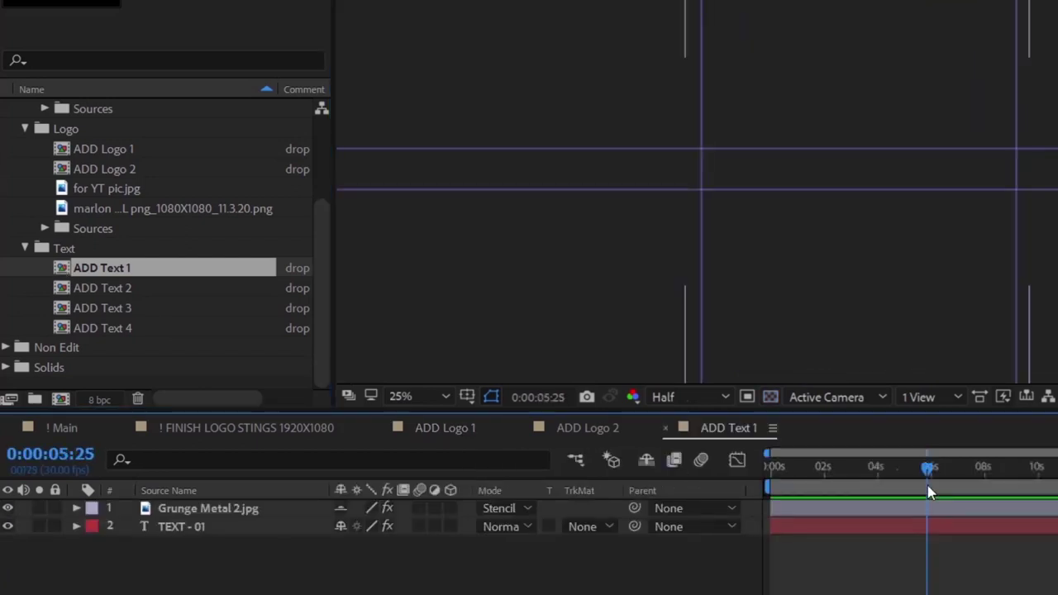
key("End")
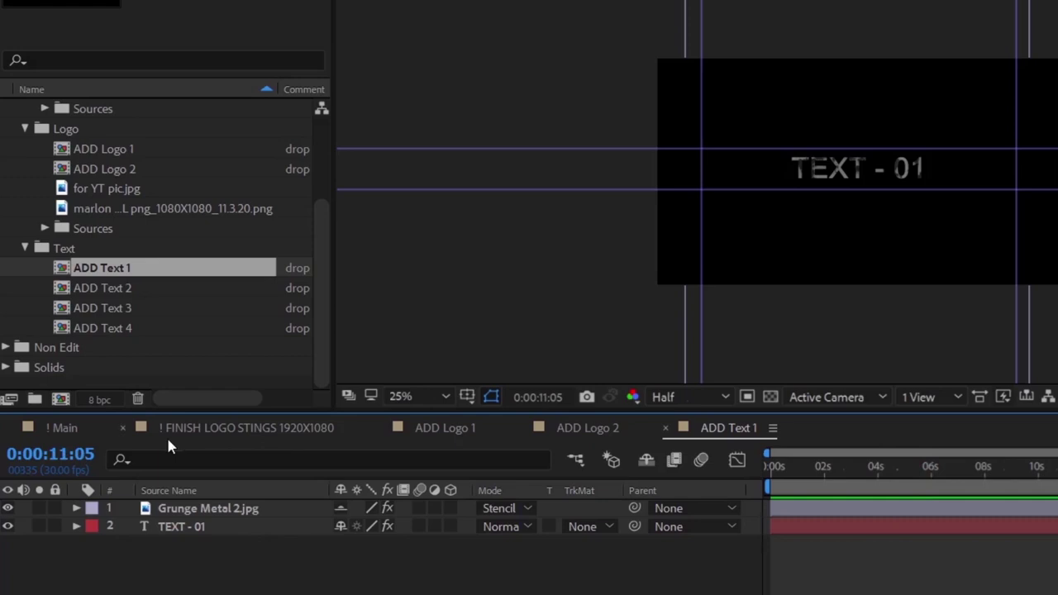
left_click(234, 427)
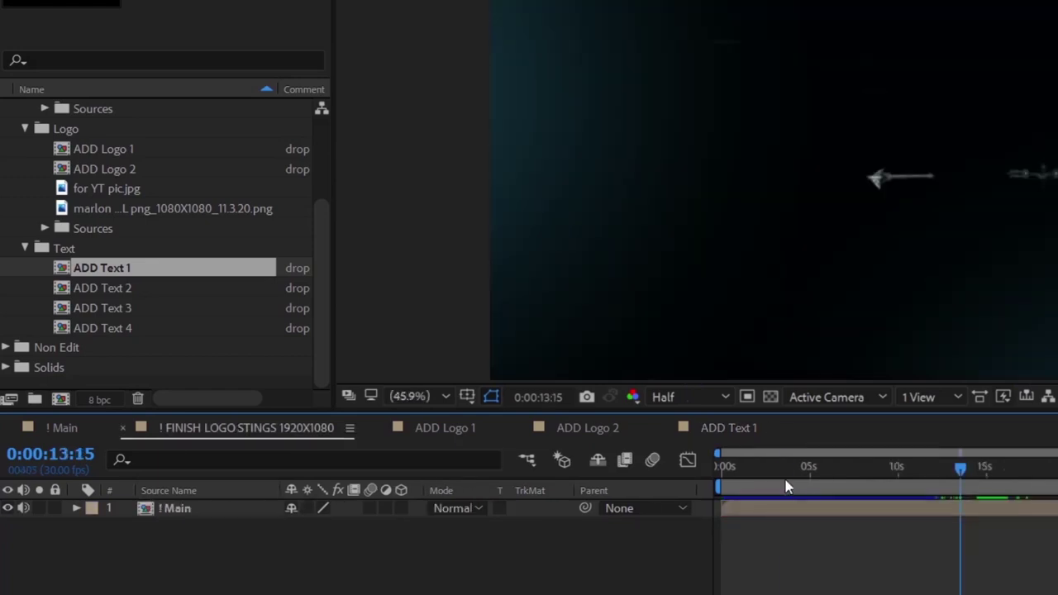
left_click(786, 487)
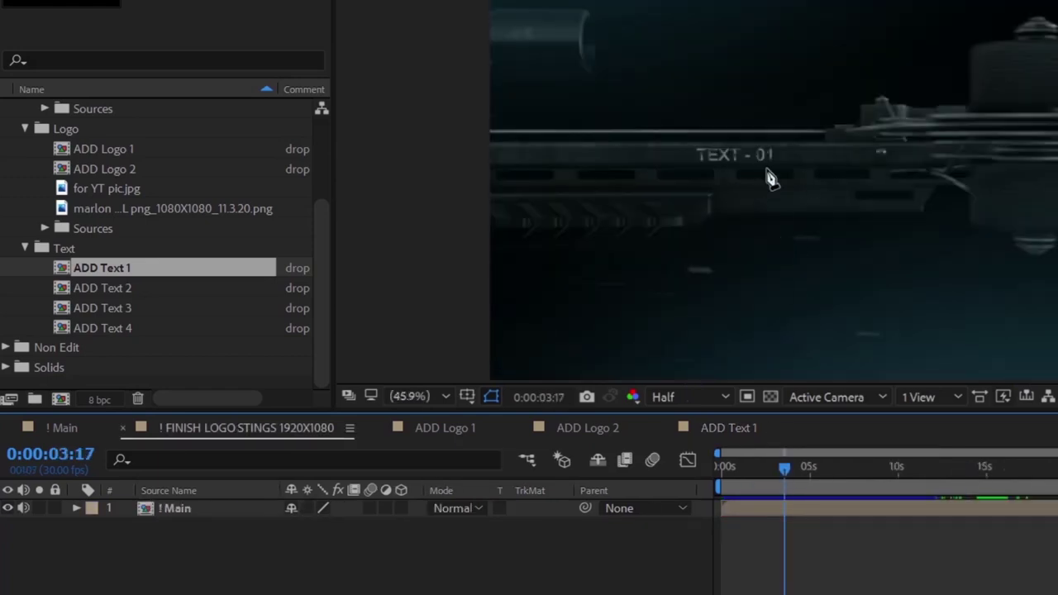
left_click(731, 427)
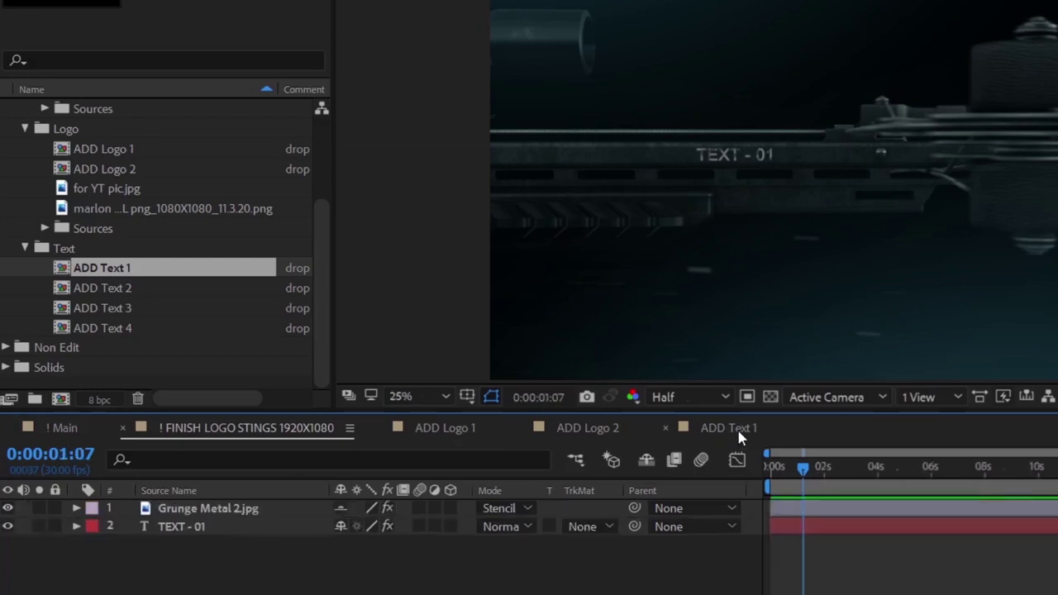
double_click(184, 529)
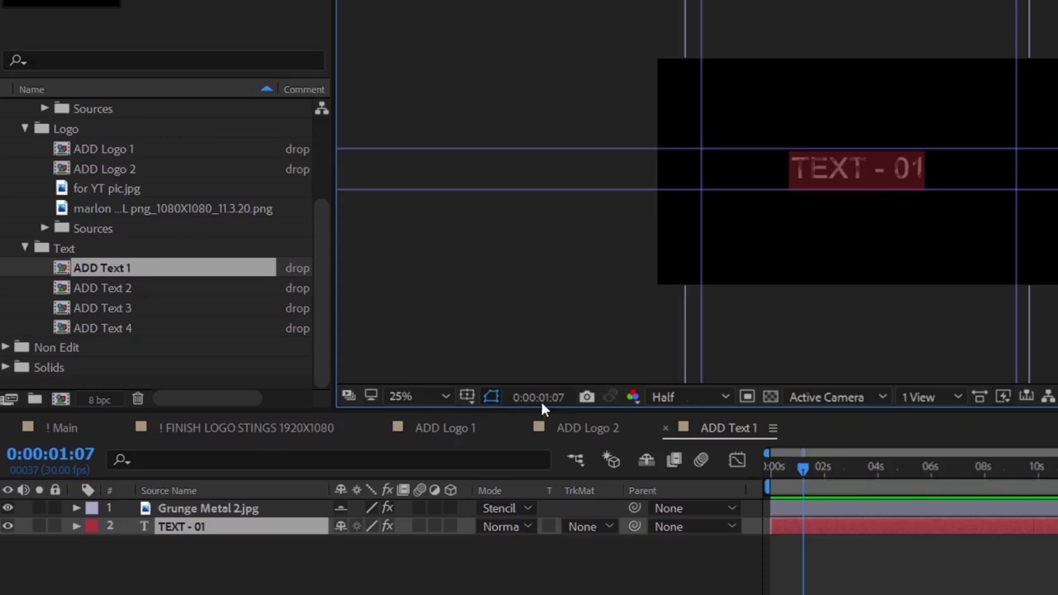
Step: Replace the placeholder with 'welcome to my channel' and set its font to BigNoodleTitling
type("wel")
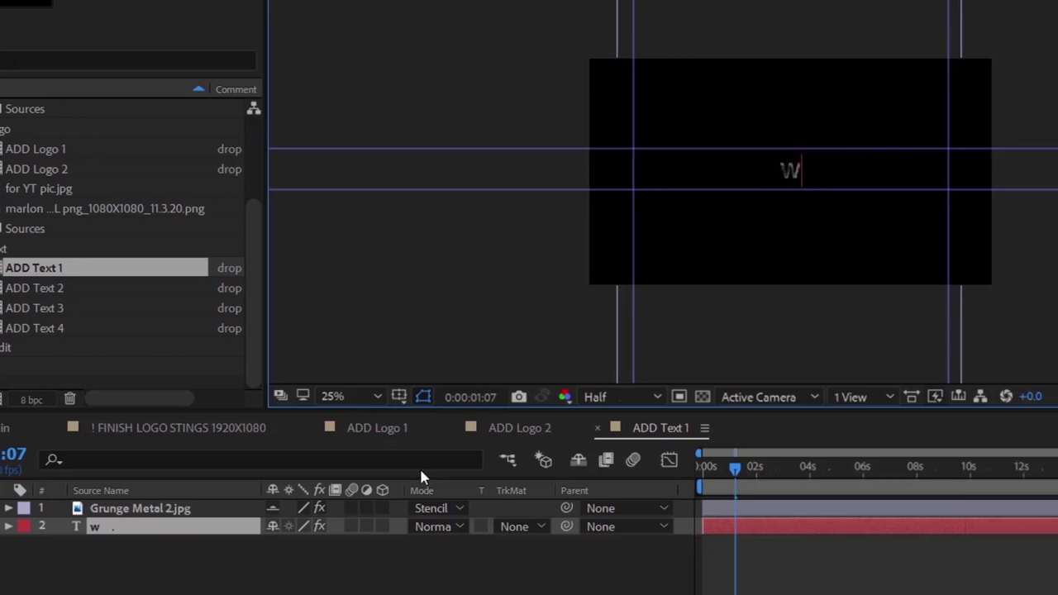
type("come ")
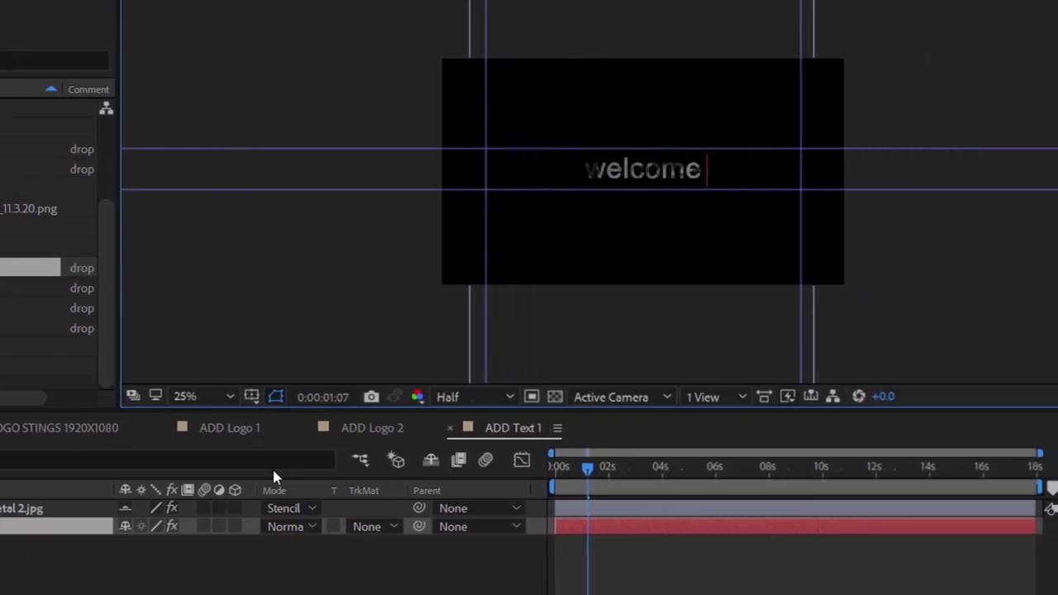
type("to my chann")
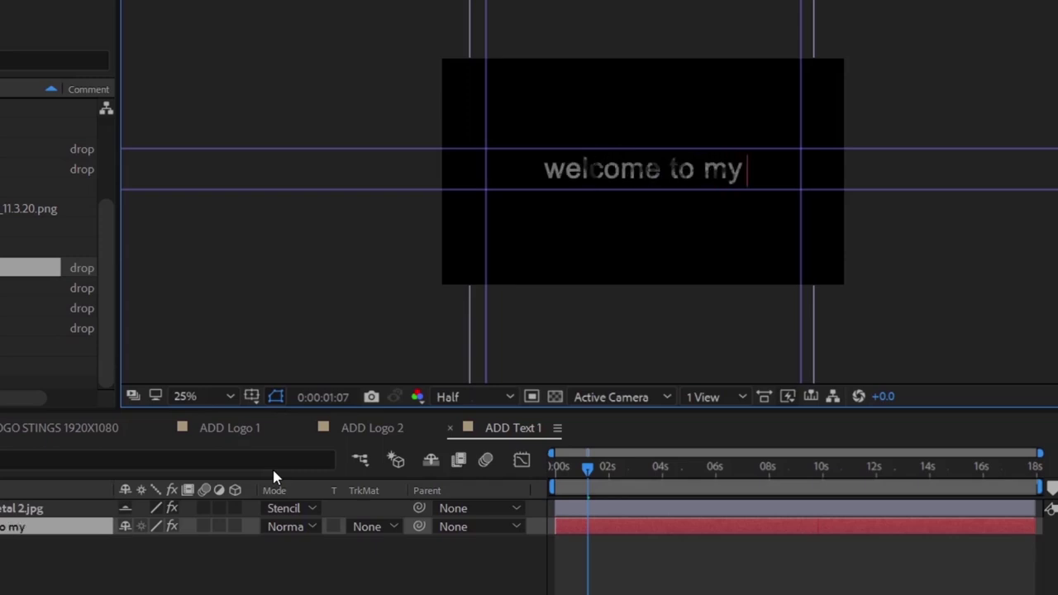
type("el")
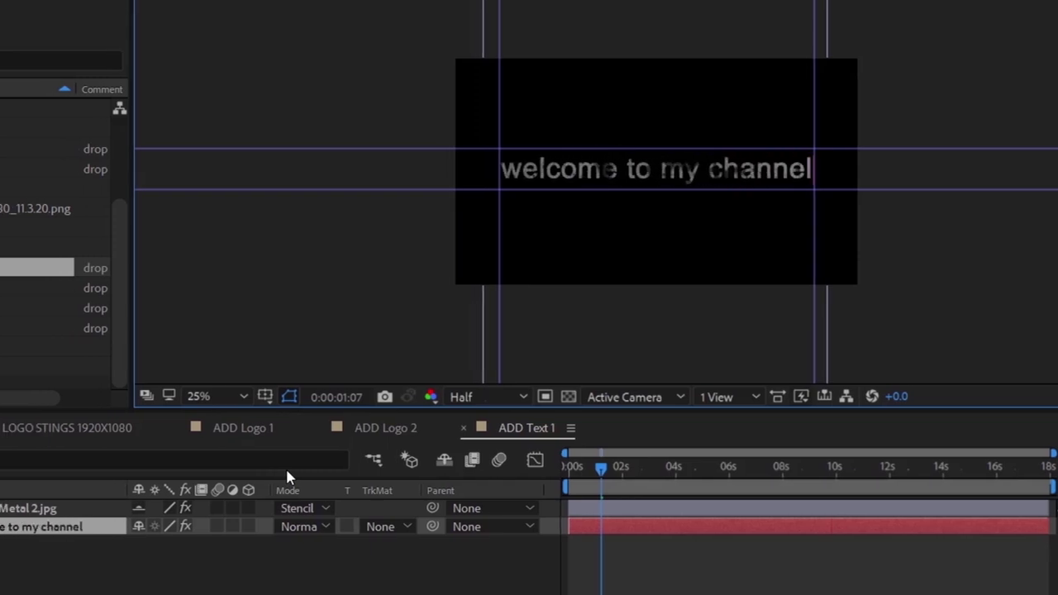
double_click(113, 537)
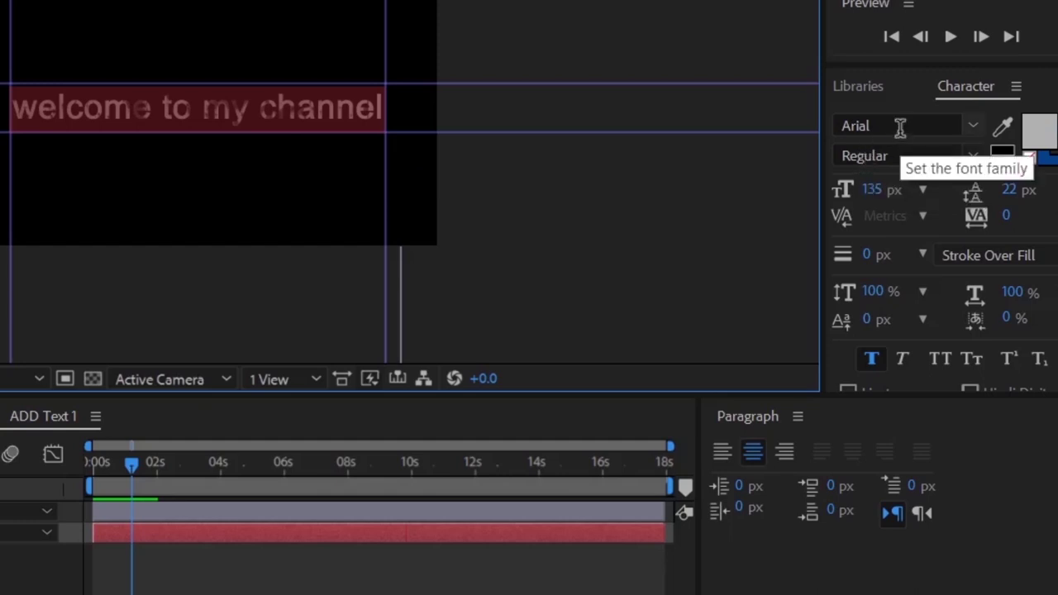
left_click(900, 126)
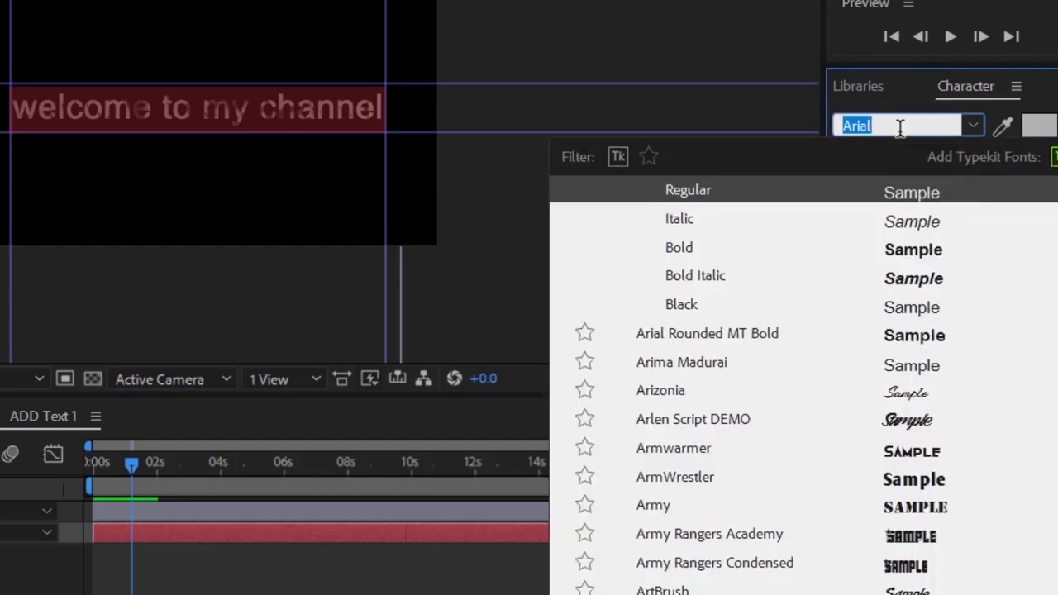
type("big")
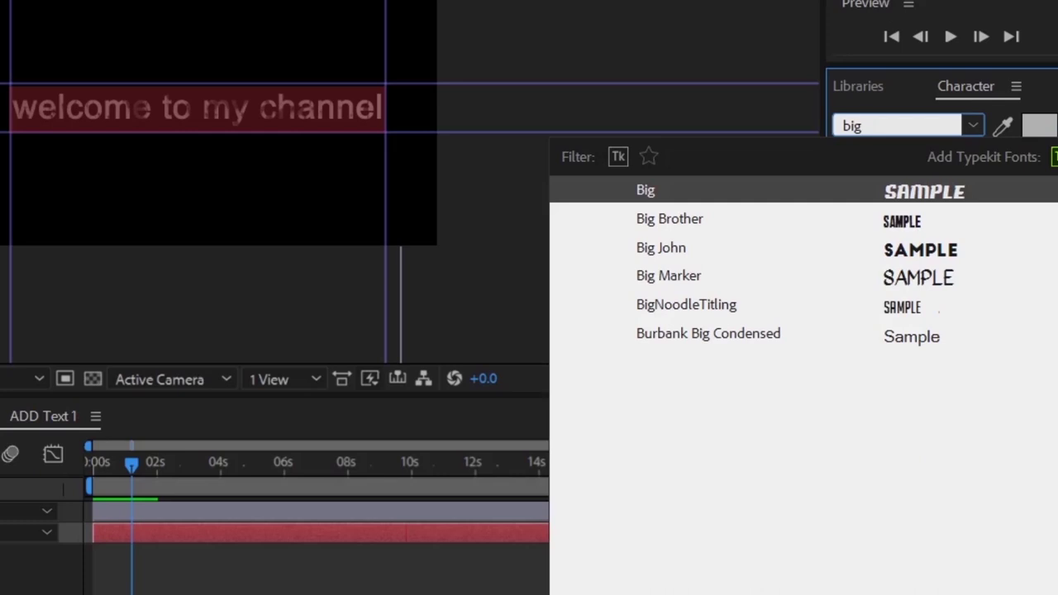
left_click(734, 306)
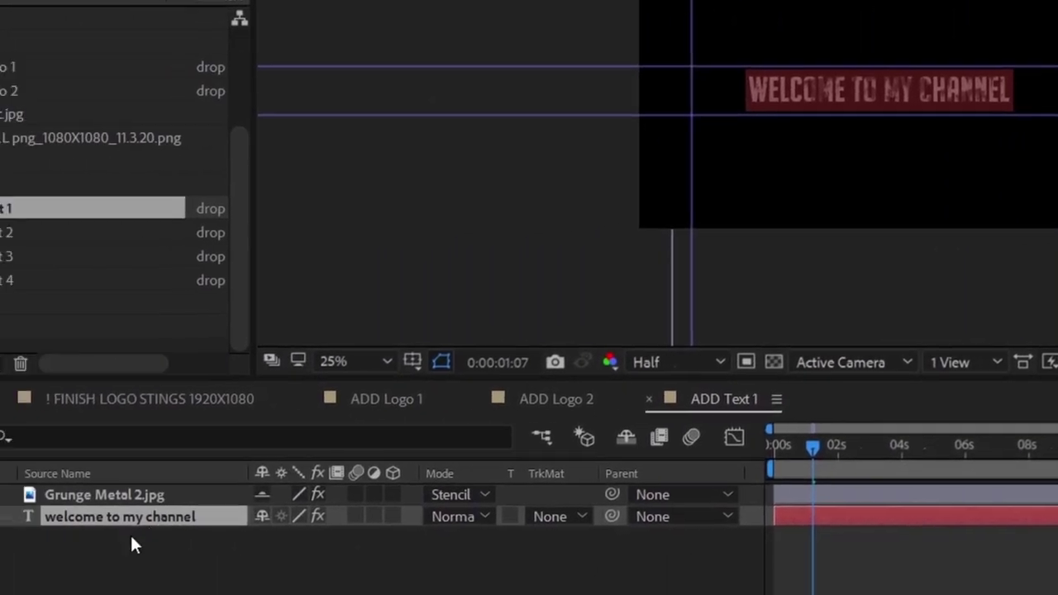
Step: Hide the Grunge Metal 2.jpg texture layer and preview the title in the finished sting at 50%
left_click(140, 516)
scroll(876, 92, "up", 3)
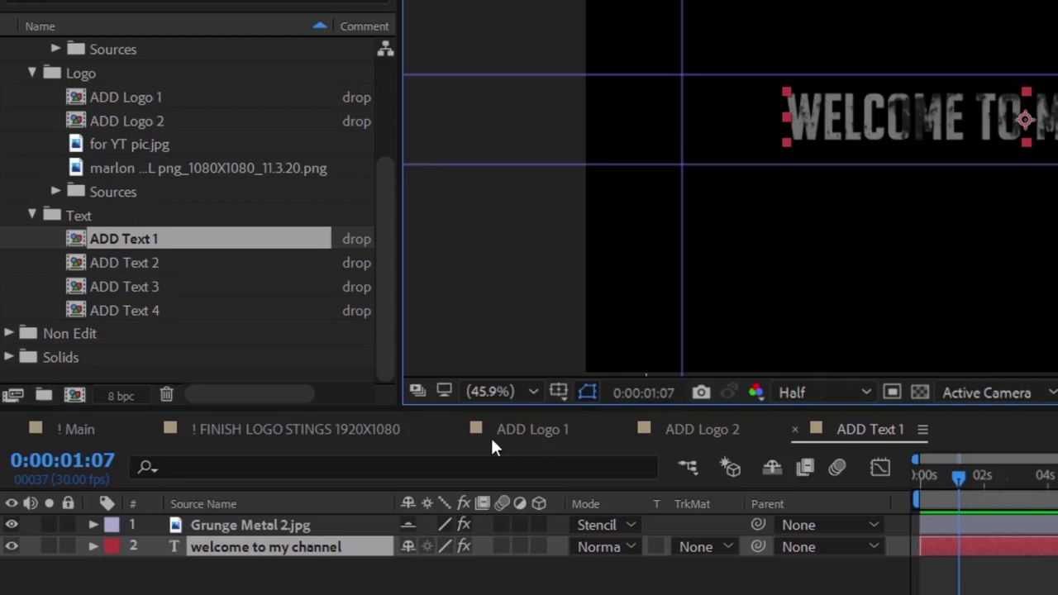
left_click(10, 526)
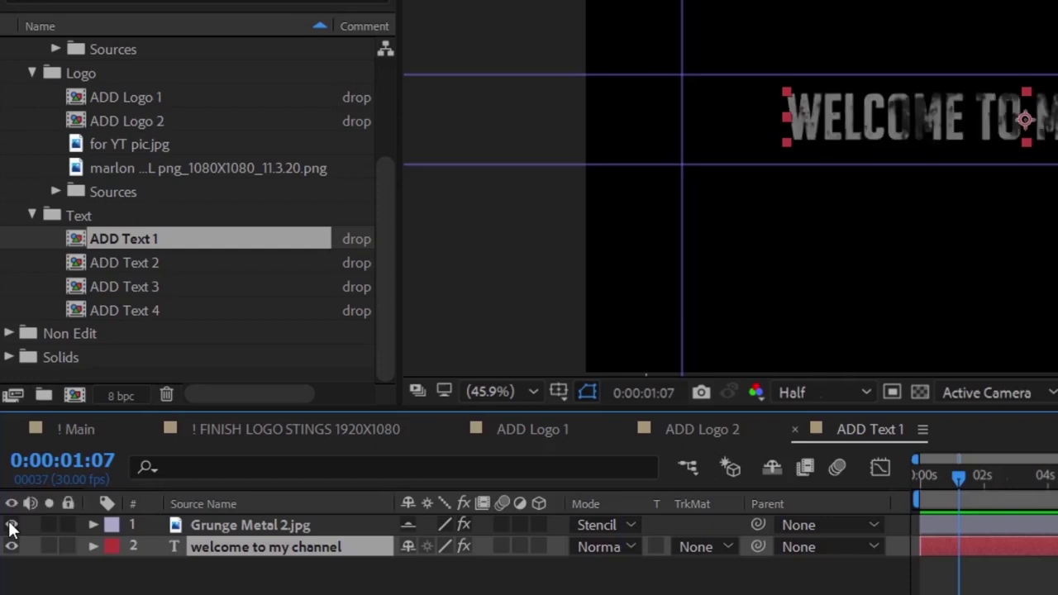
left_click(302, 431)
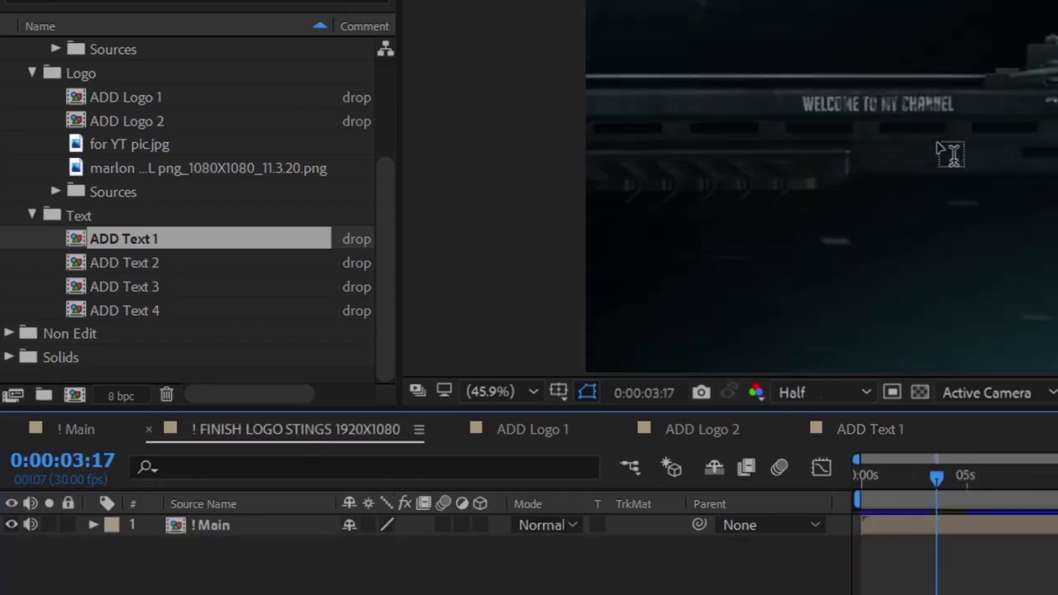
key("period")
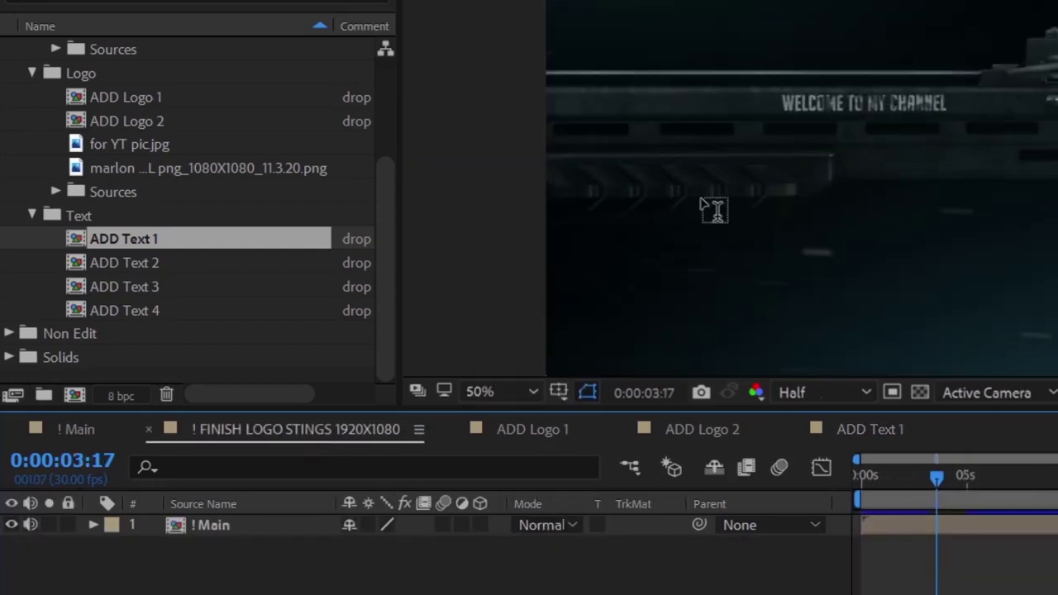
left_click(883, 438)
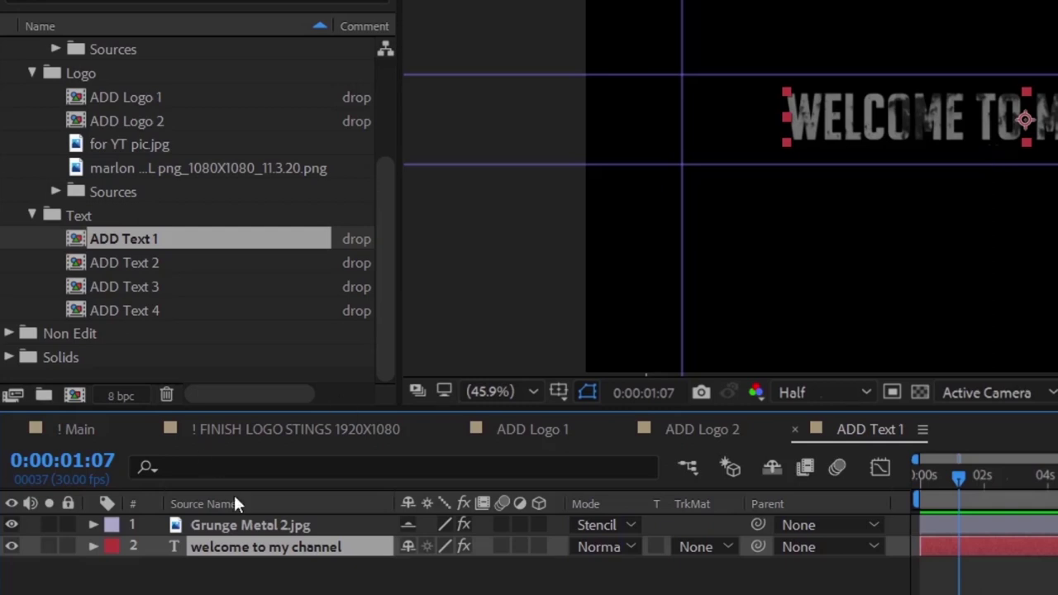
left_click(95, 548)
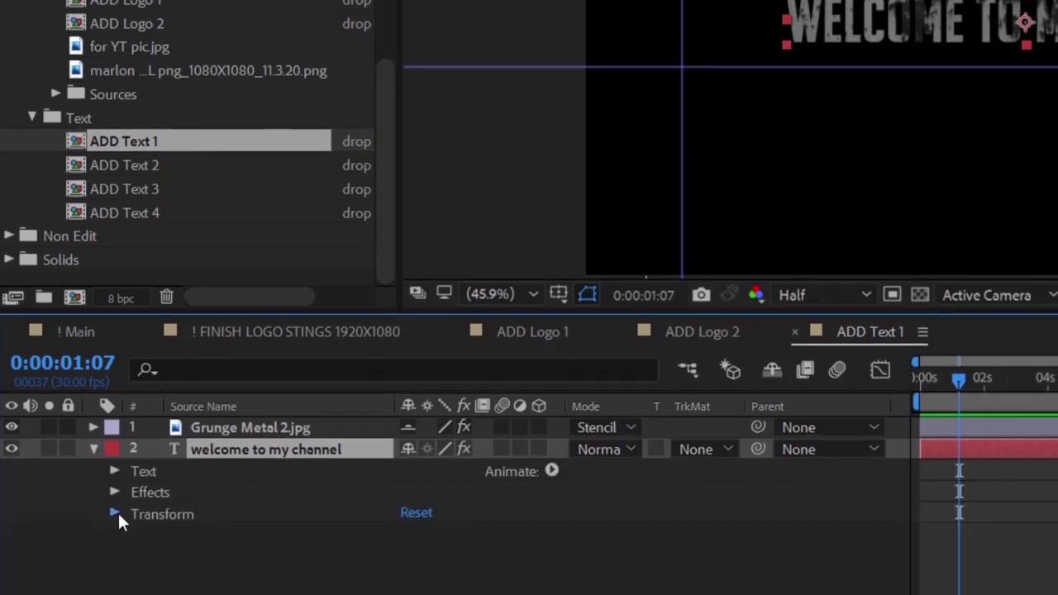
Step: Scale the welcome text to 141% and set its anchor point to -3.5, -43.5, checking the finished sting
left_click(115, 584)
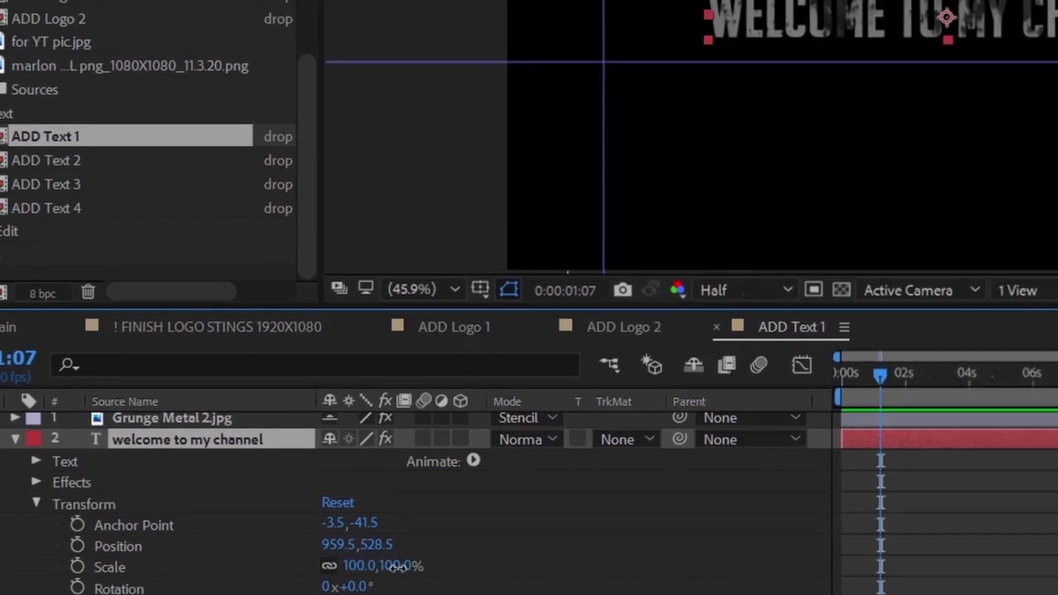
left_click_drag(479, 540, 491, 539)
left_click_drag(414, 565, 449, 573)
key("Return")
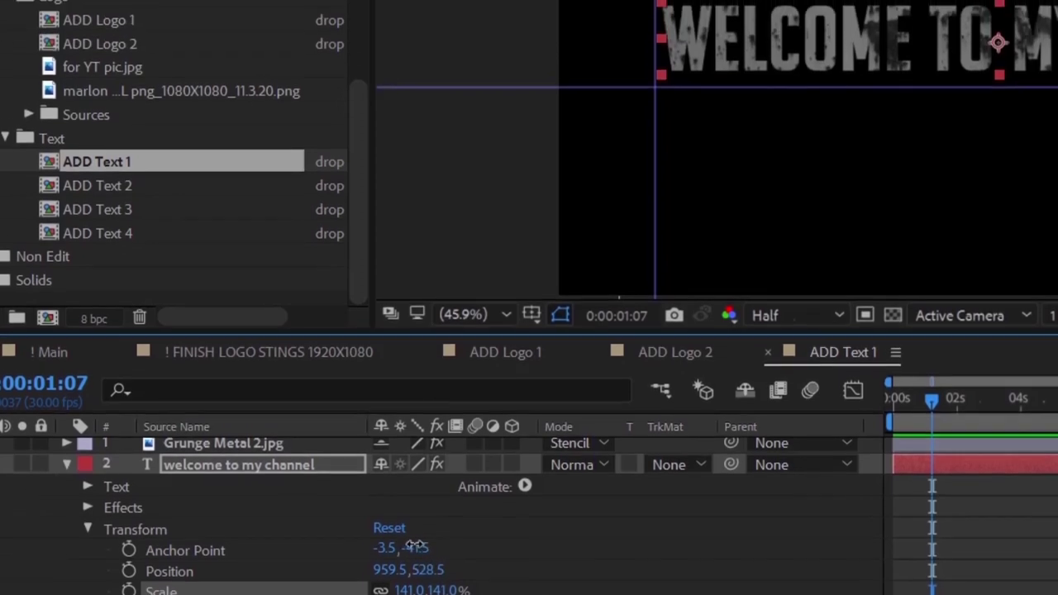
left_click_drag(416, 497, 403, 497)
left_click_drag(403, 579, 417, 578)
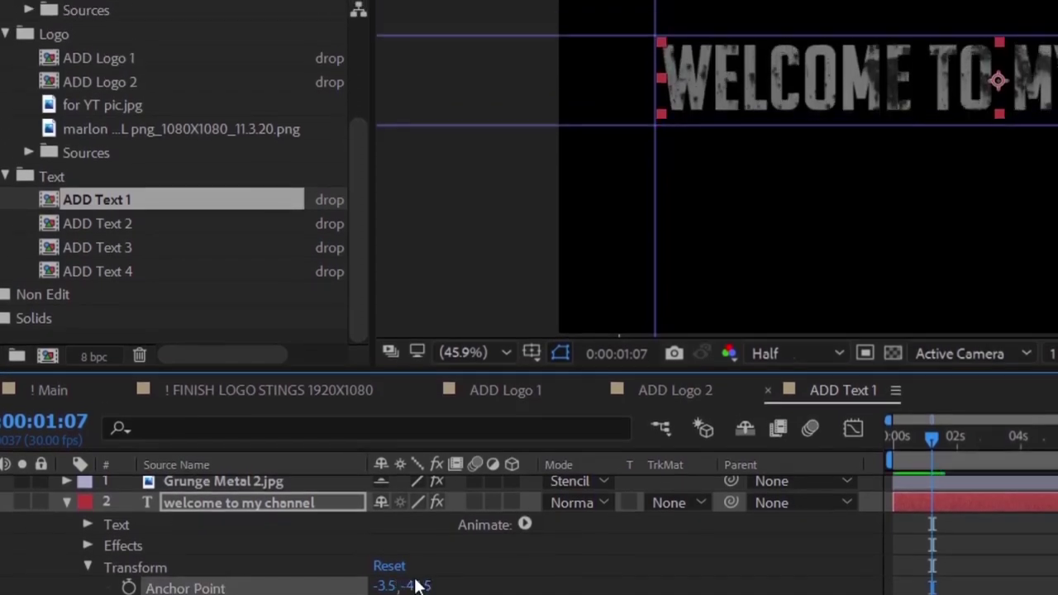
left_click(339, 393)
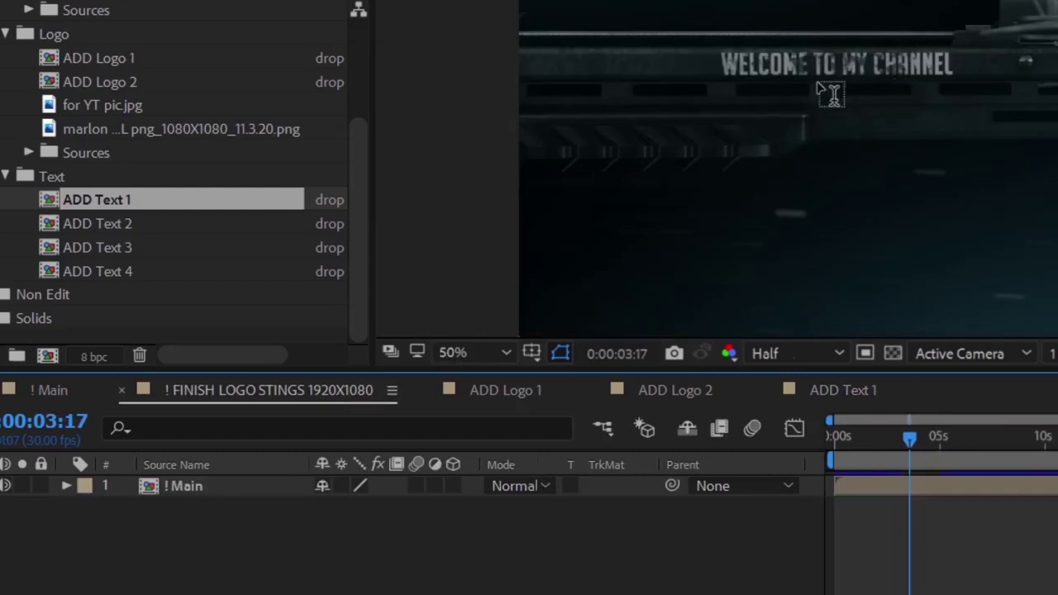
left_click(865, 395)
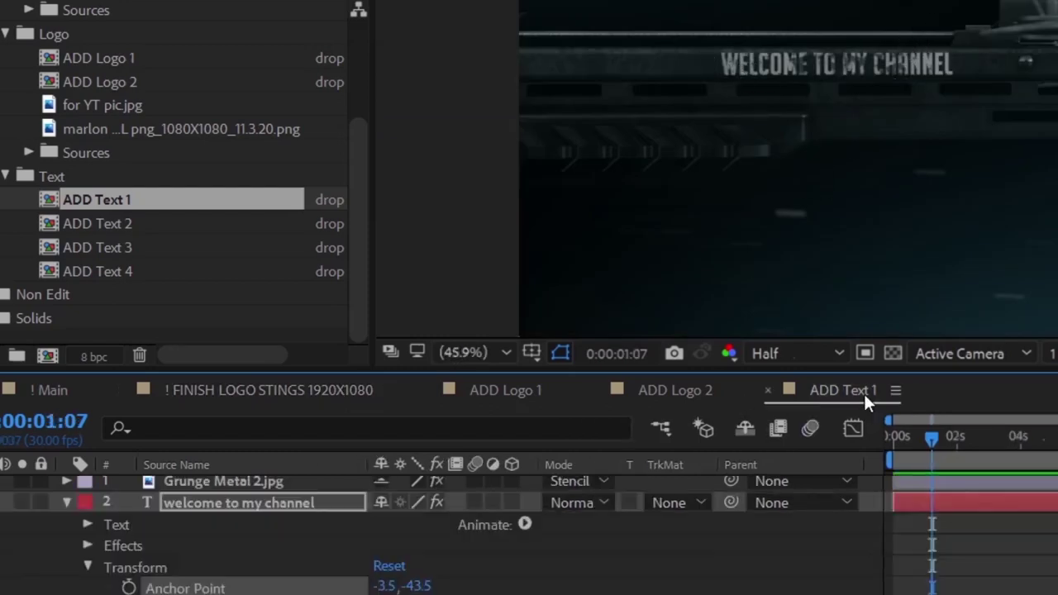
Step: Open the ADD Text 2 comp and retype the ARROW LOGO REVEAL text as the user's name
double_click(52, 223)
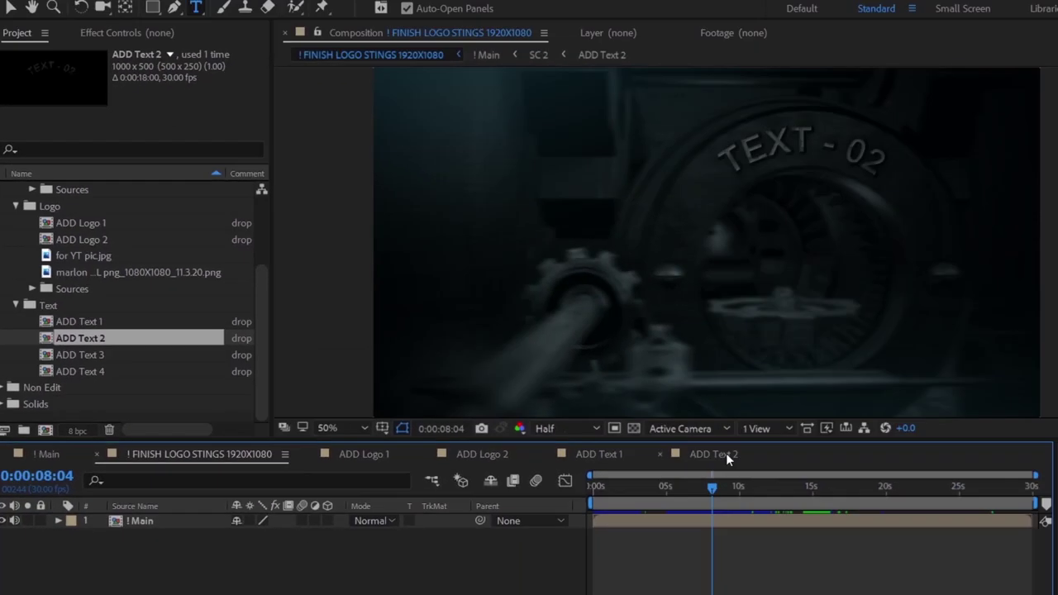
left_click(726, 453)
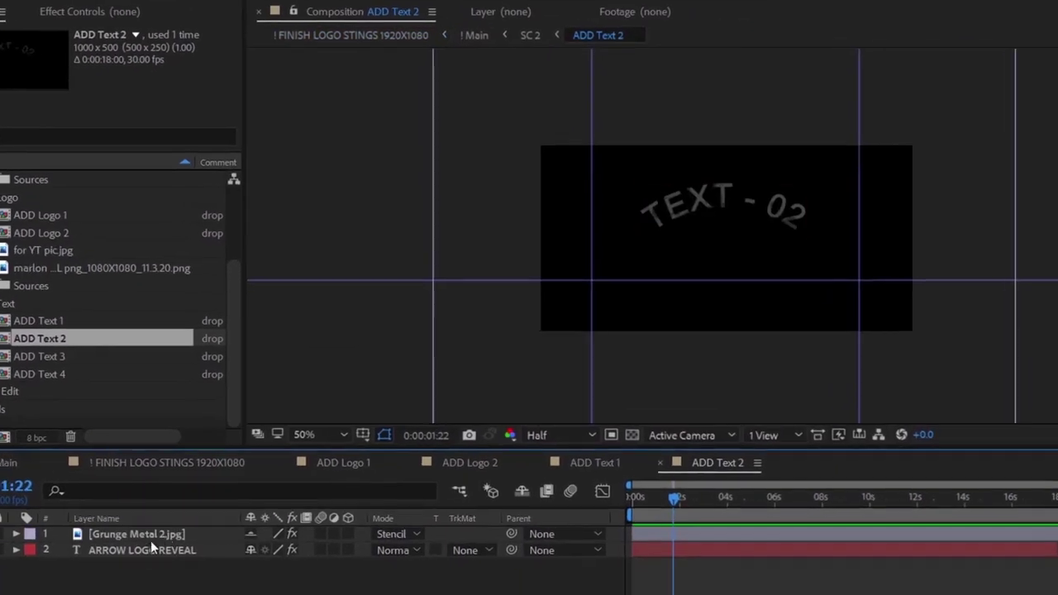
left_click(134, 552)
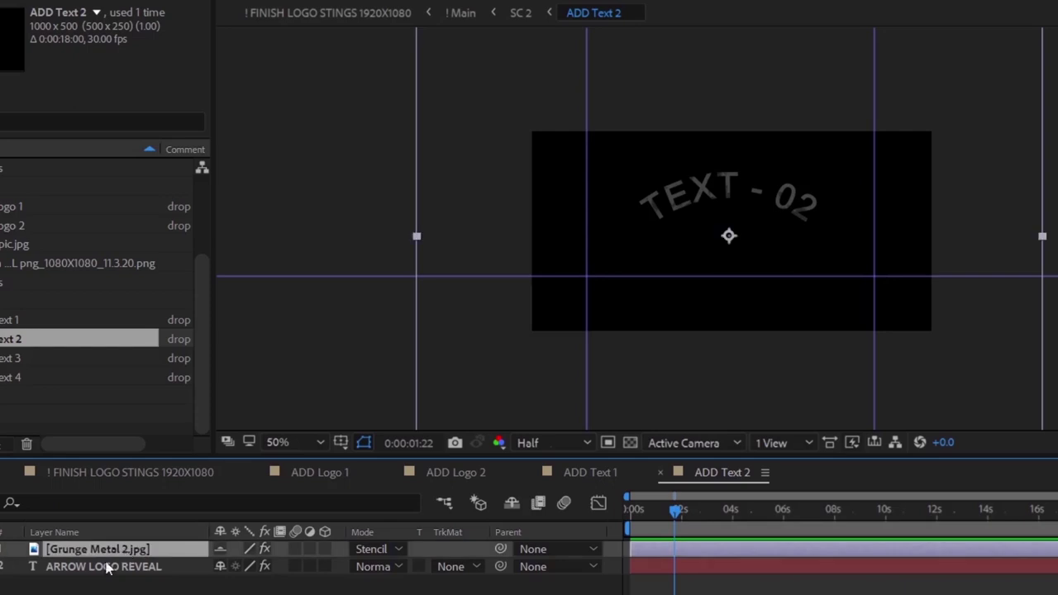
left_click(106, 567)
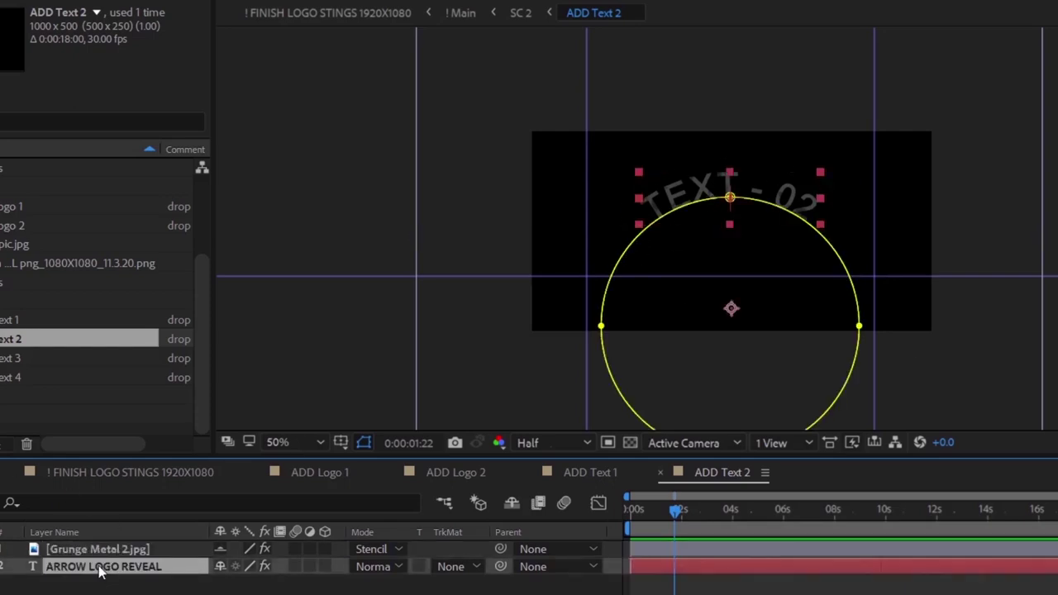
type("mar")
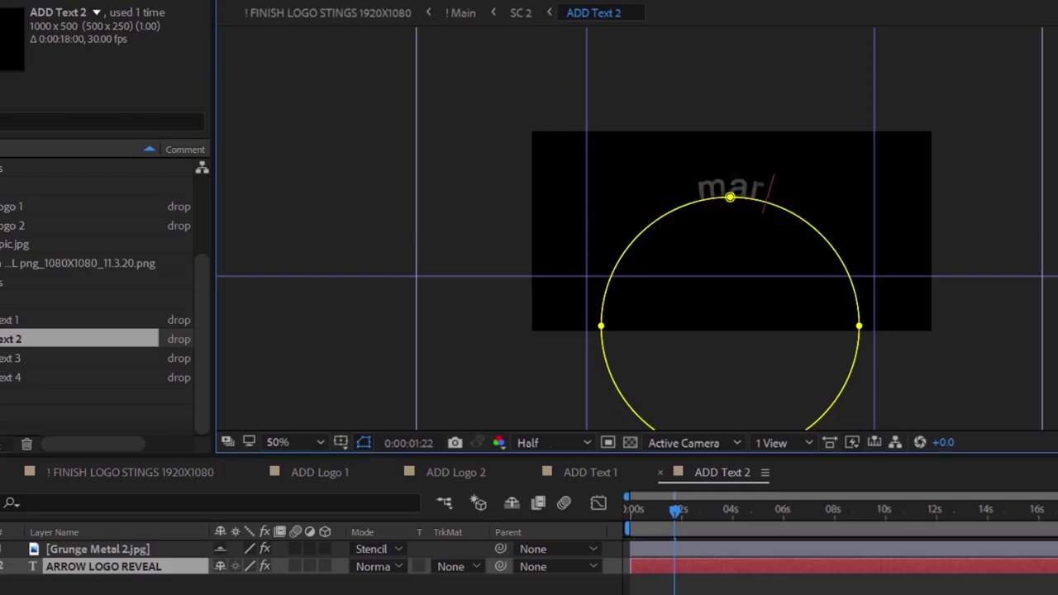
type("lon gime")
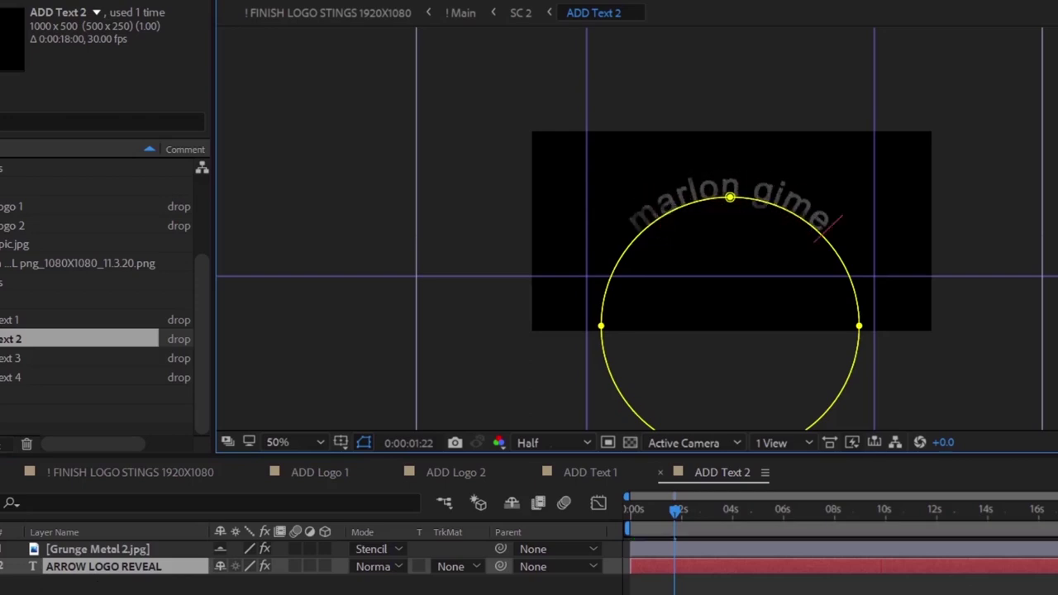
Step: Set the curved name text's font to BatmanForeverAlternate
double_click(103, 566)
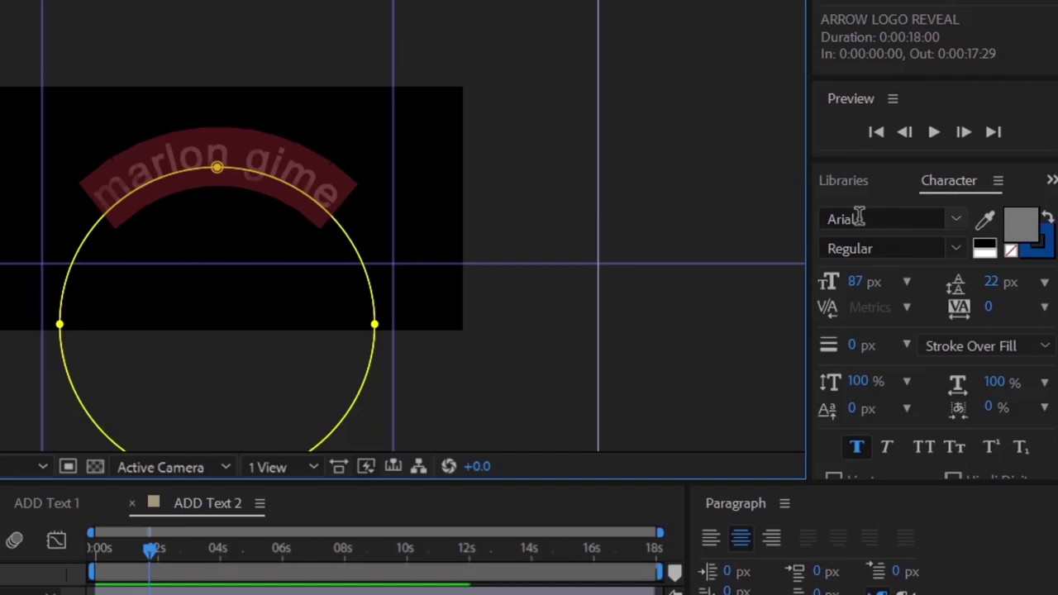
left_click(878, 219)
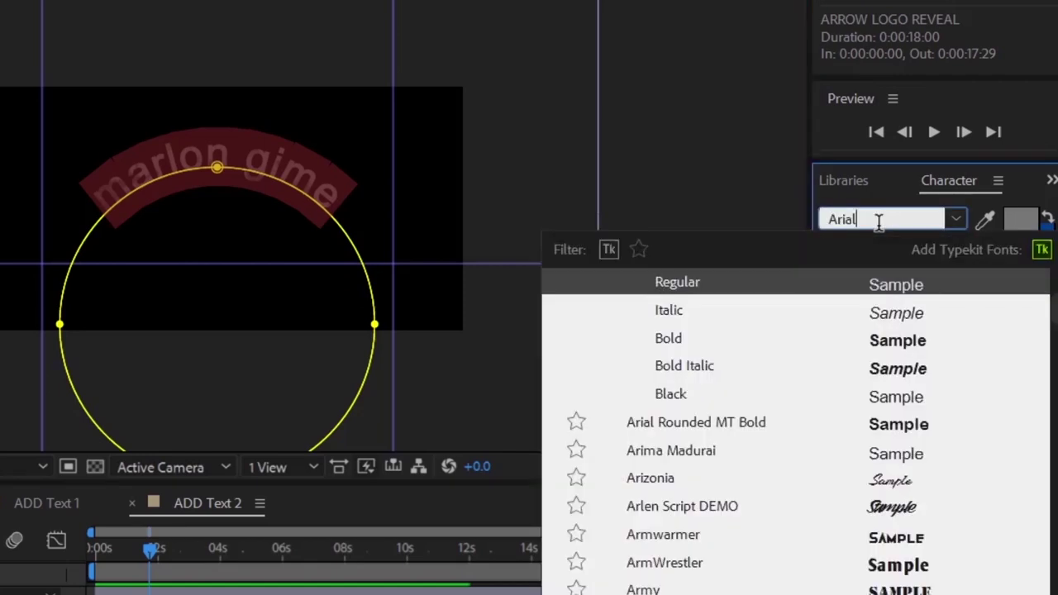
key("BackSpace")
key("BackSpace")
key("BackSpace")
key("BackSpace")
key("BackSpace")
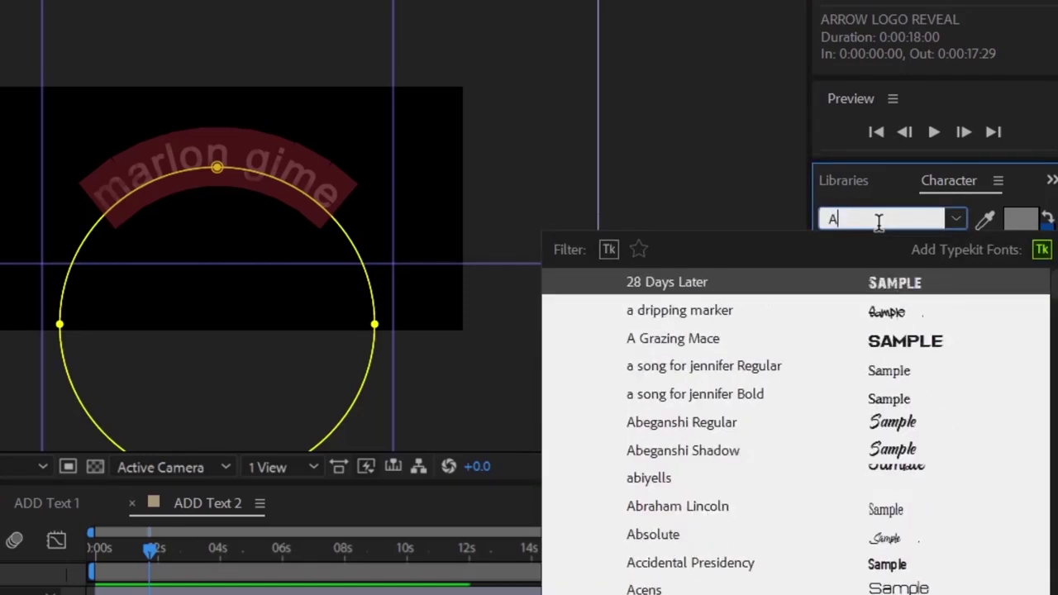
type("bat")
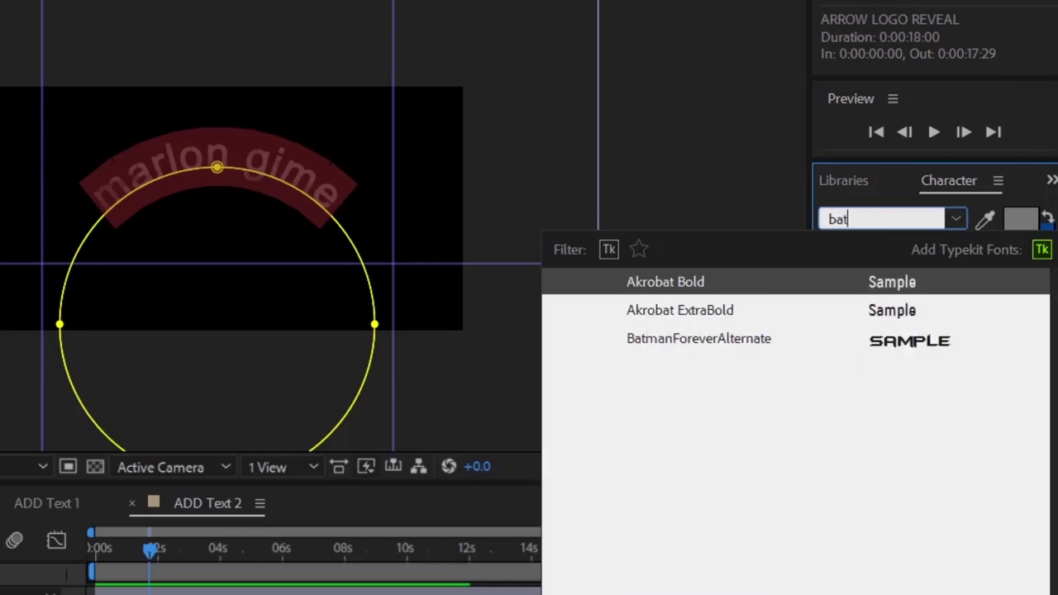
left_click(706, 345)
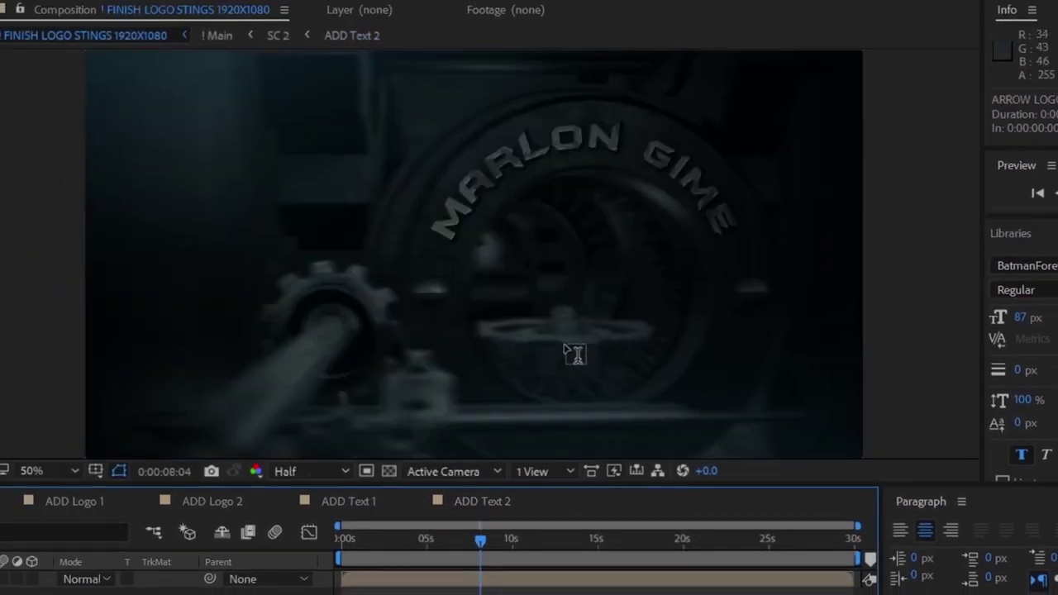
Step: Try enlarging the curved name to 113%, preview it in the finished sting, then revert Scale to 100%
left_click(496, 502)
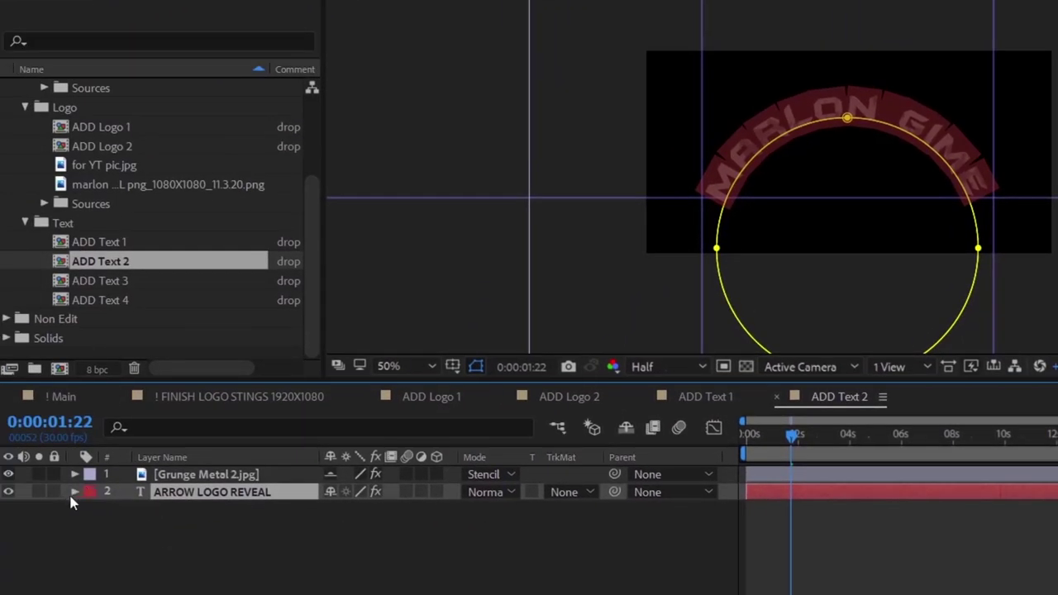
left_click(75, 493)
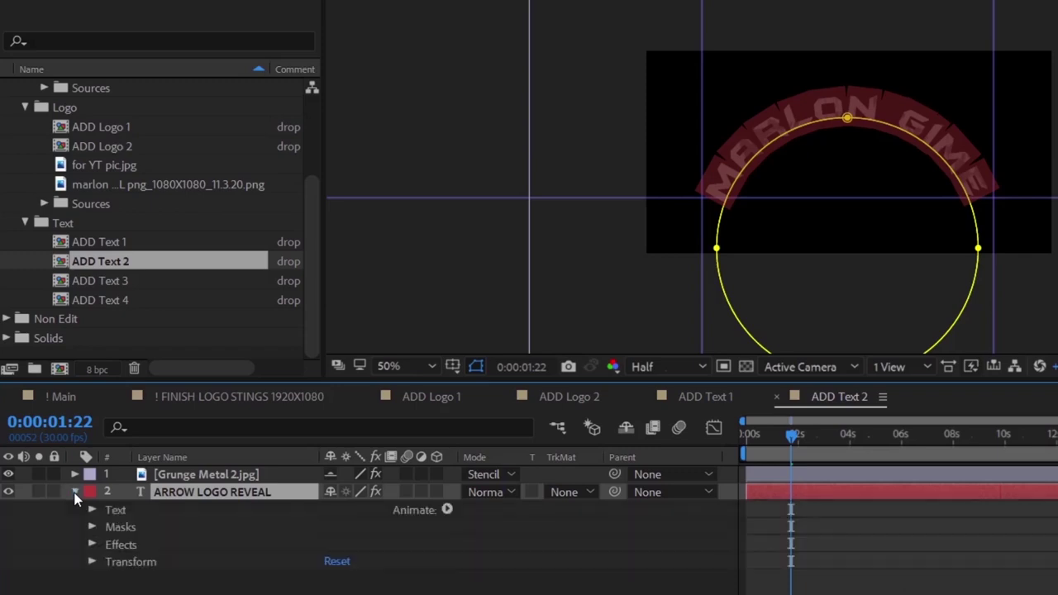
left_click(92, 562)
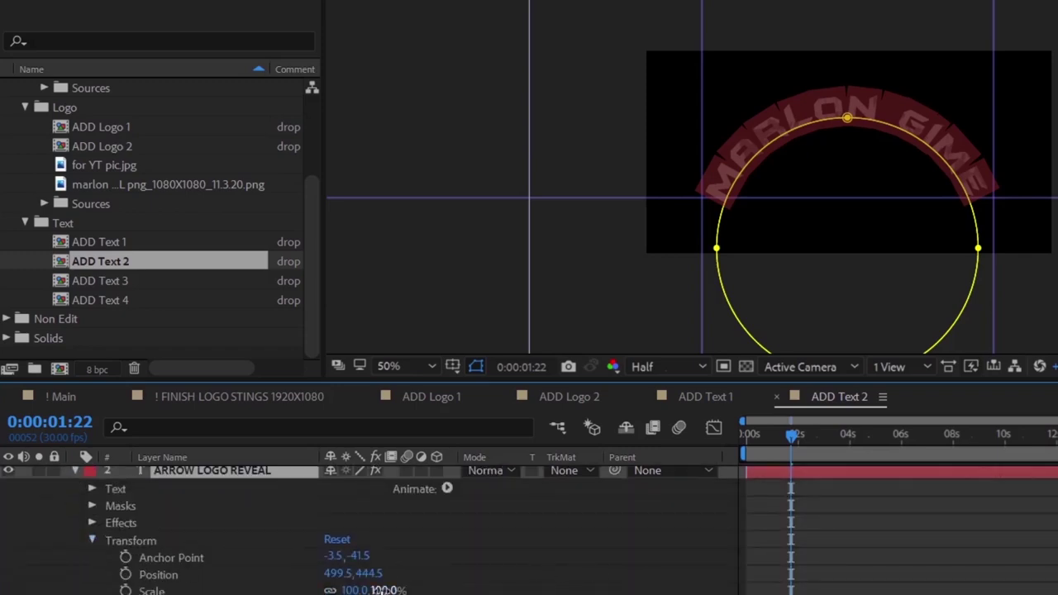
left_click_drag(380, 590, 375, 589)
key("ctrl+z")
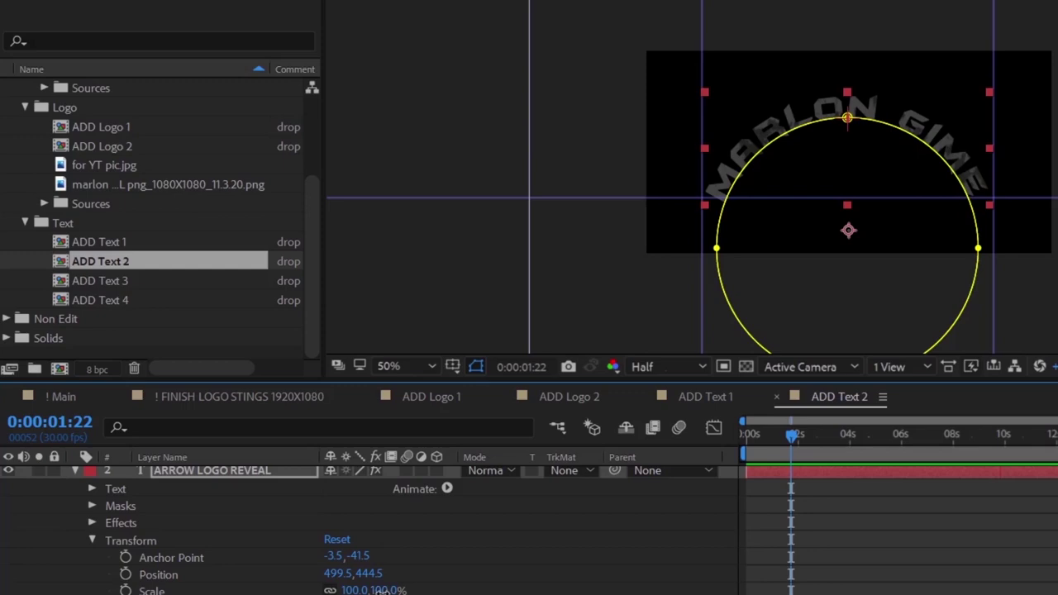
left_click_drag(380, 590, 391, 591)
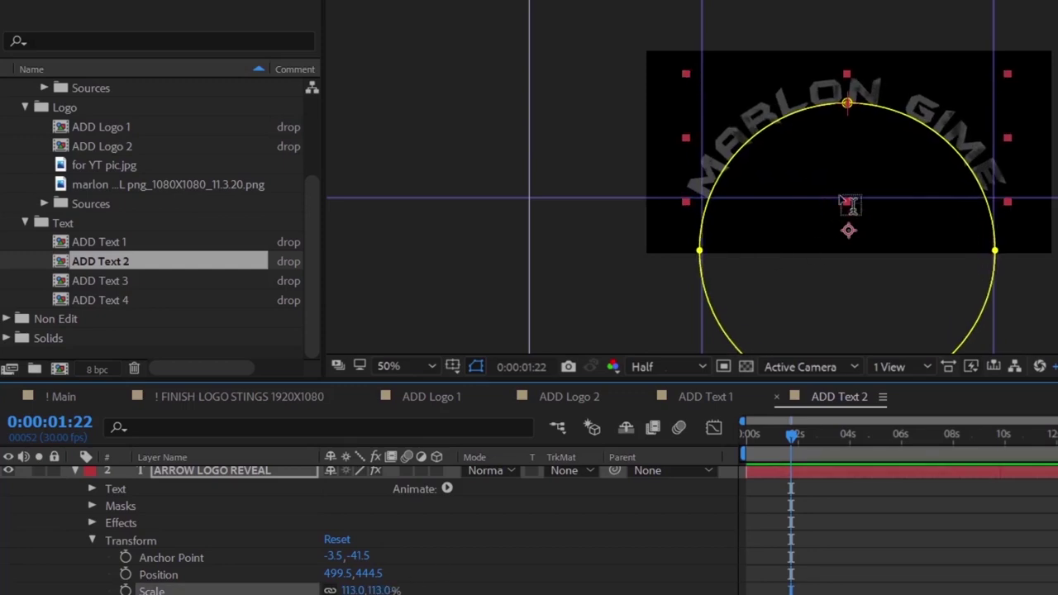
left_click(197, 397)
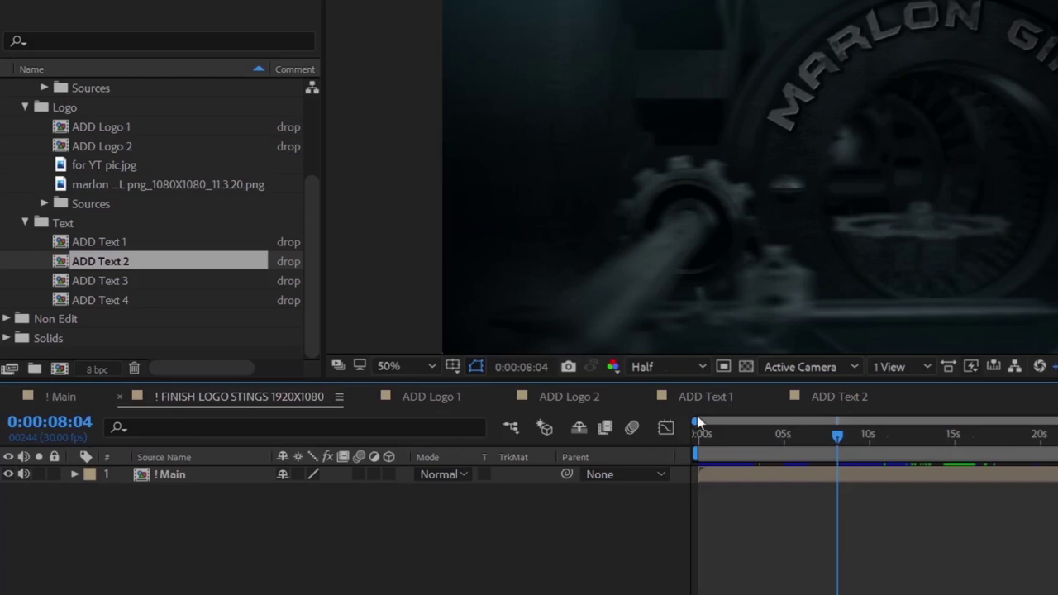
left_click(852, 397)
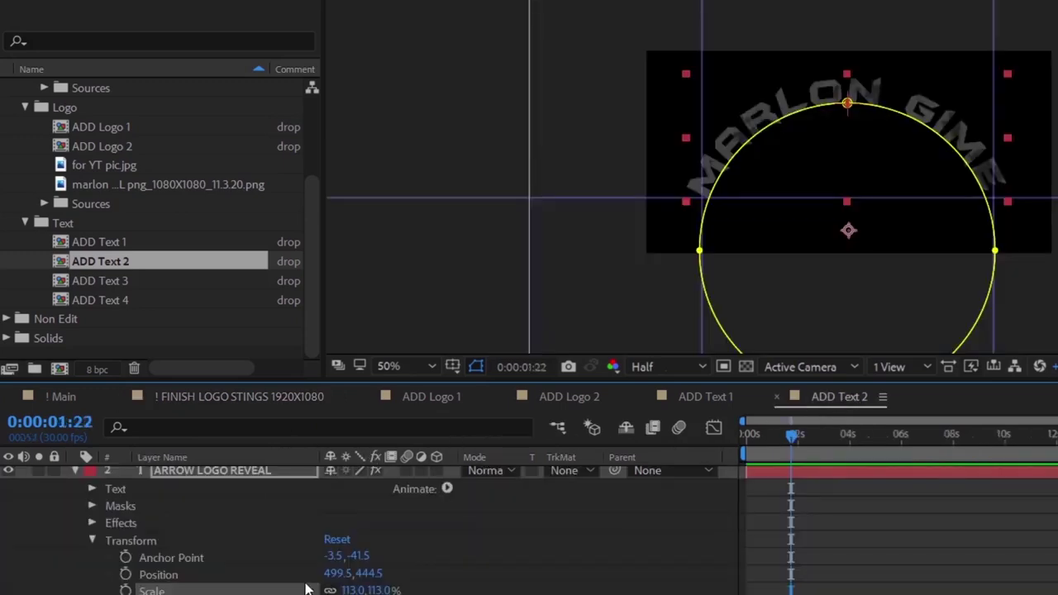
key("ctrl+z")
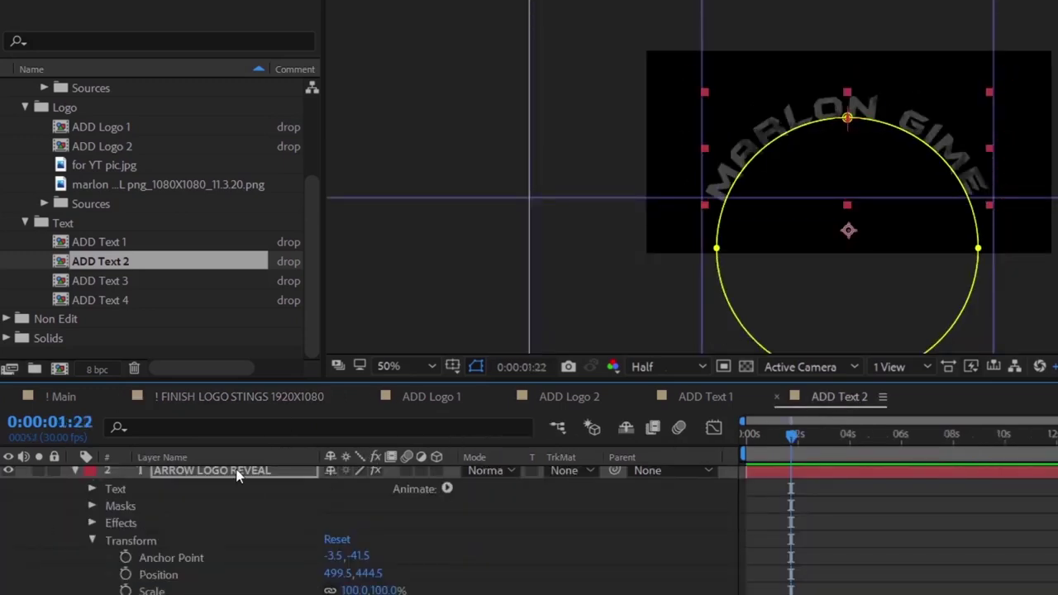
key("ctrl+z")
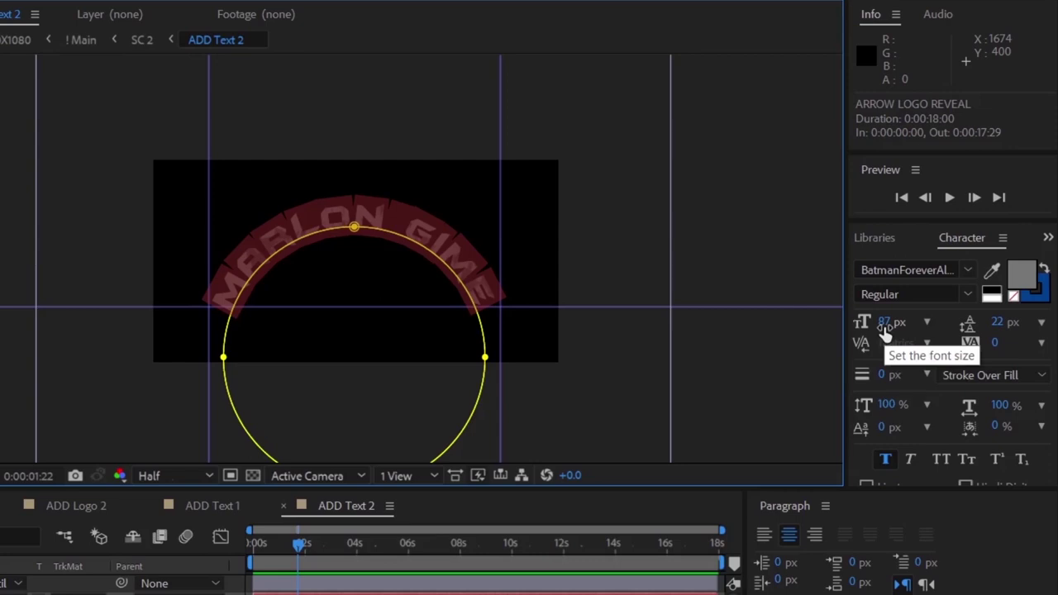
Step: Raise the curved name's font size to about 103 px and view it in the finished sting
left_click_drag(883, 329, 908, 327)
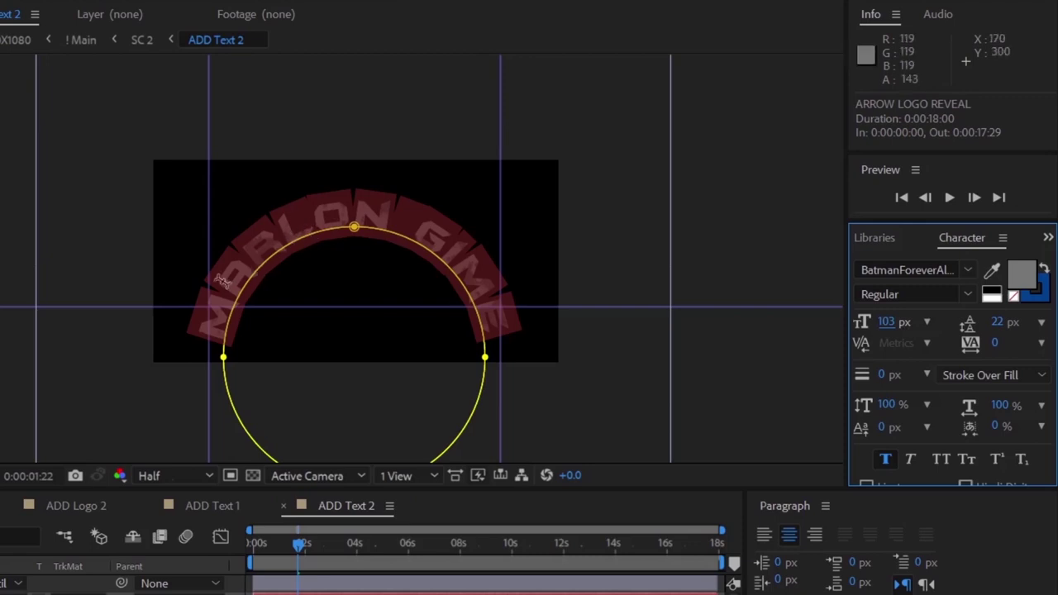
left_click(0, 511)
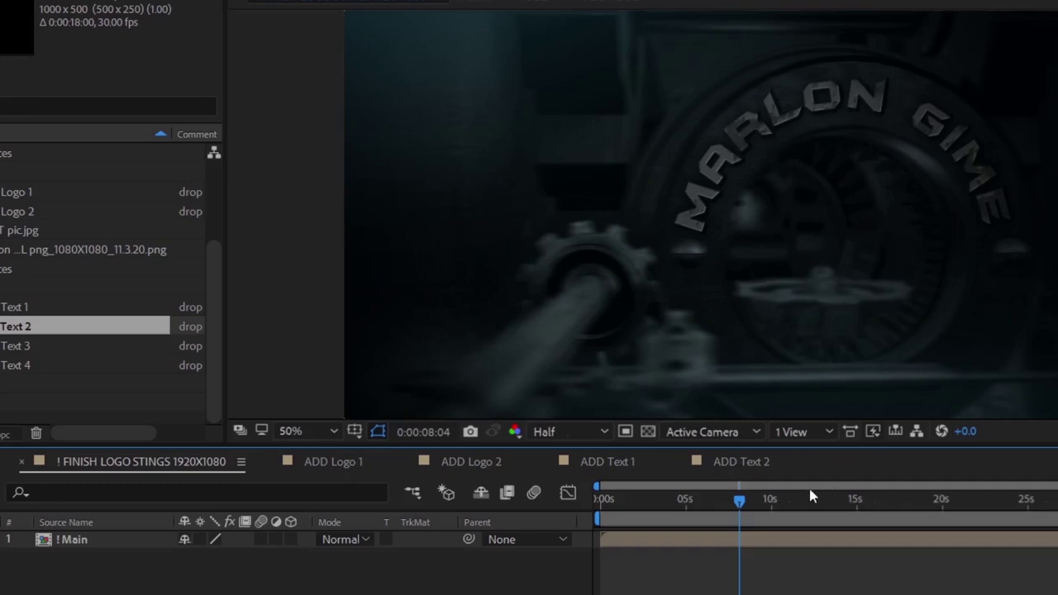
left_click(764, 463)
Step: Set the curved name text's font size to 95 px
left_click(899, 278)
type("95")
key("Return")
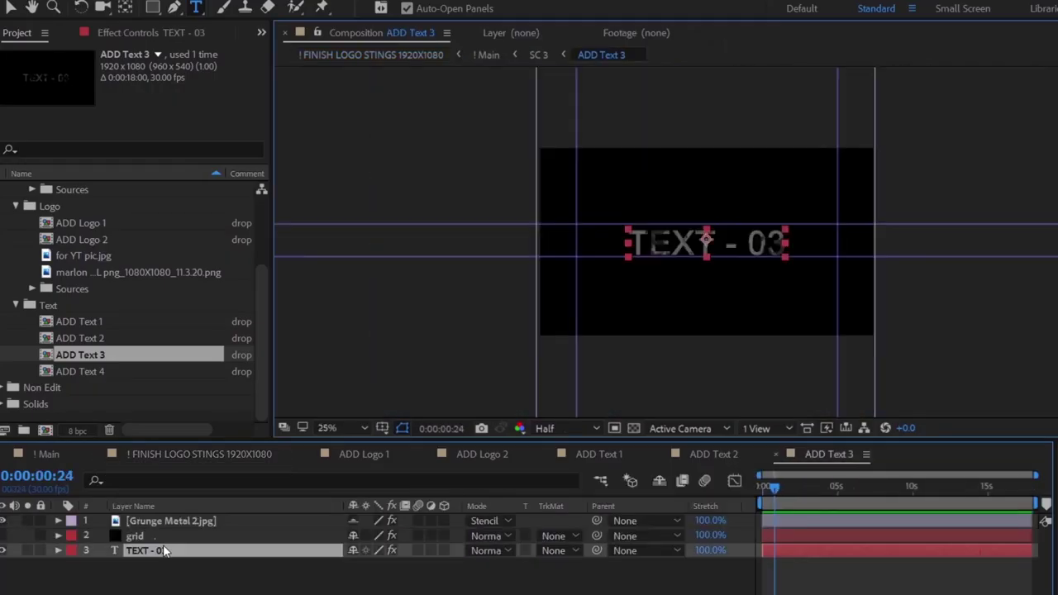
Step: Replace the ADD Text 3 and ADD Text 4 placeholders with 'enjoy watching' and 'please subscribe'
type("enjoy watching")
key("ctrl+a")
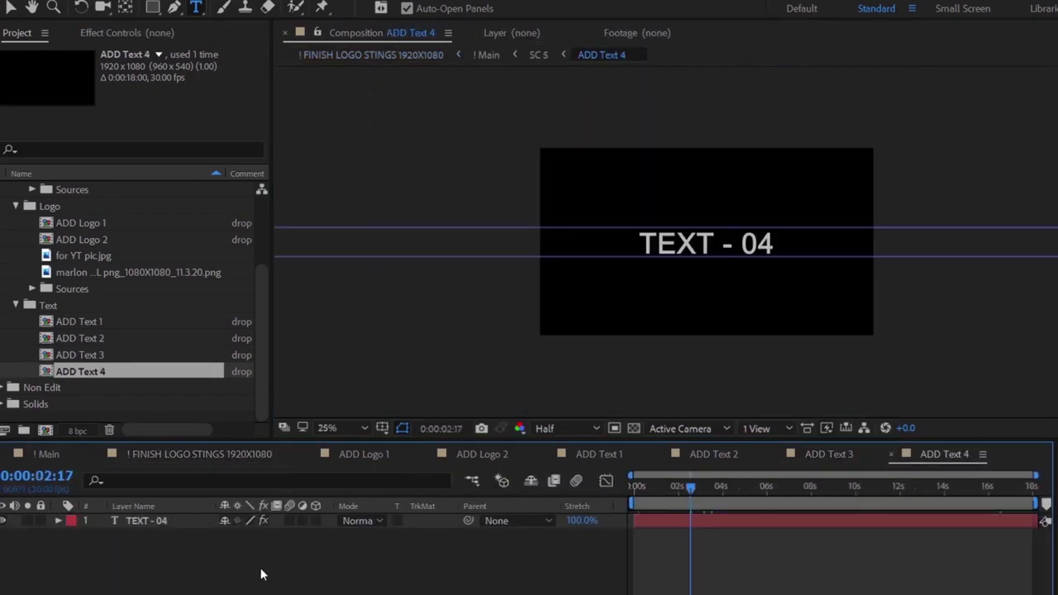
type("please subscribe")
key("ctrl+a")
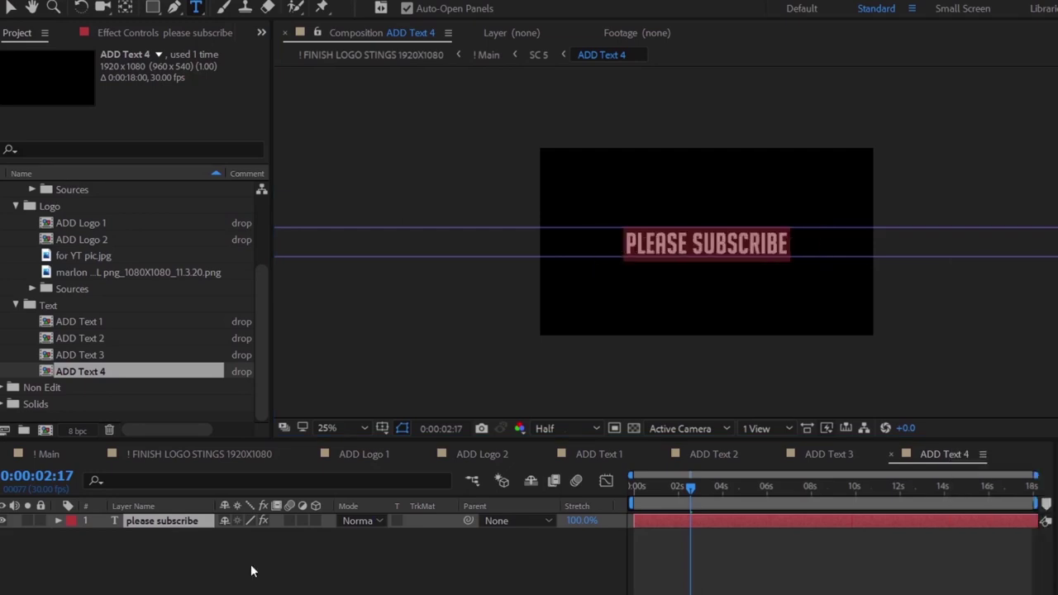
Step: Copy the Grunge Metal 2.jpg texture layer into the ADD Text 4 composition
left_click(58, 521)
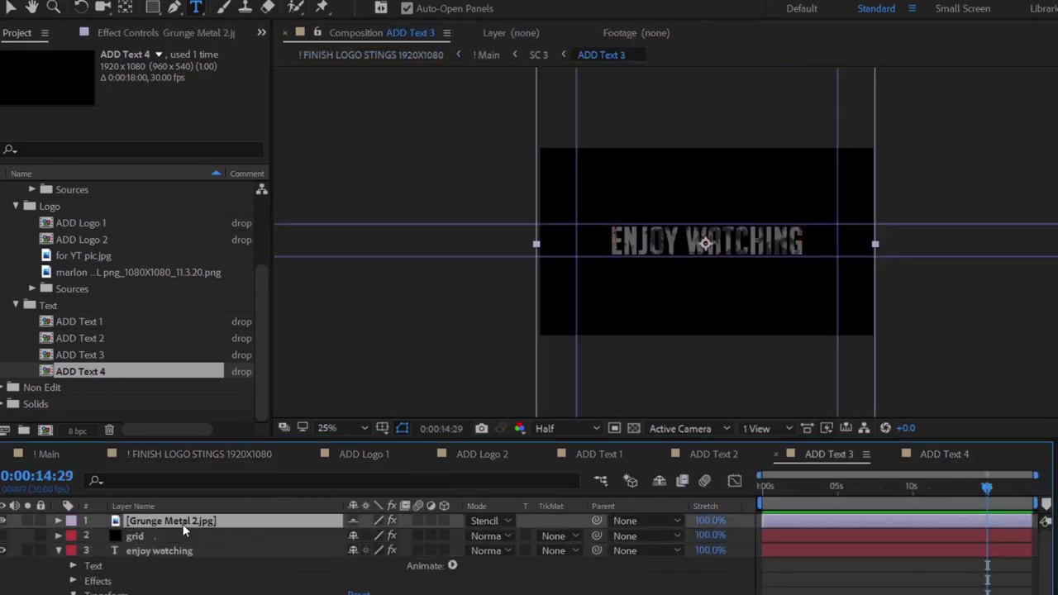
left_click(177, 522)
left_click(947, 457)
key("ctrl+v")
left_click(868, 497)
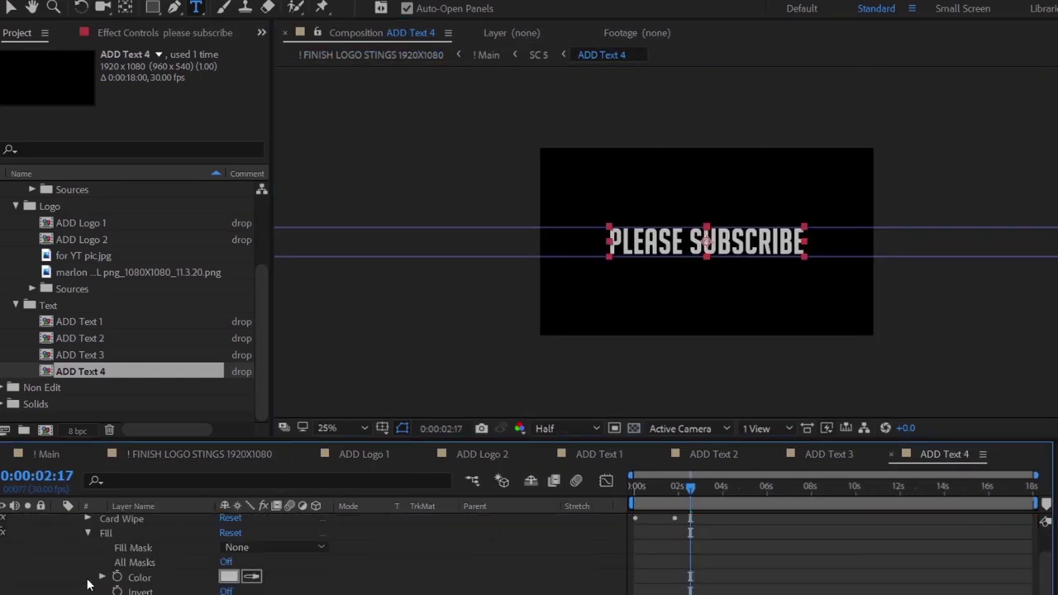
Step: Finish editing the red PLEASE SUBSCRIBE text, save the project, and add the composition to the Render Queue
scroll(89, 585, "up", 3)
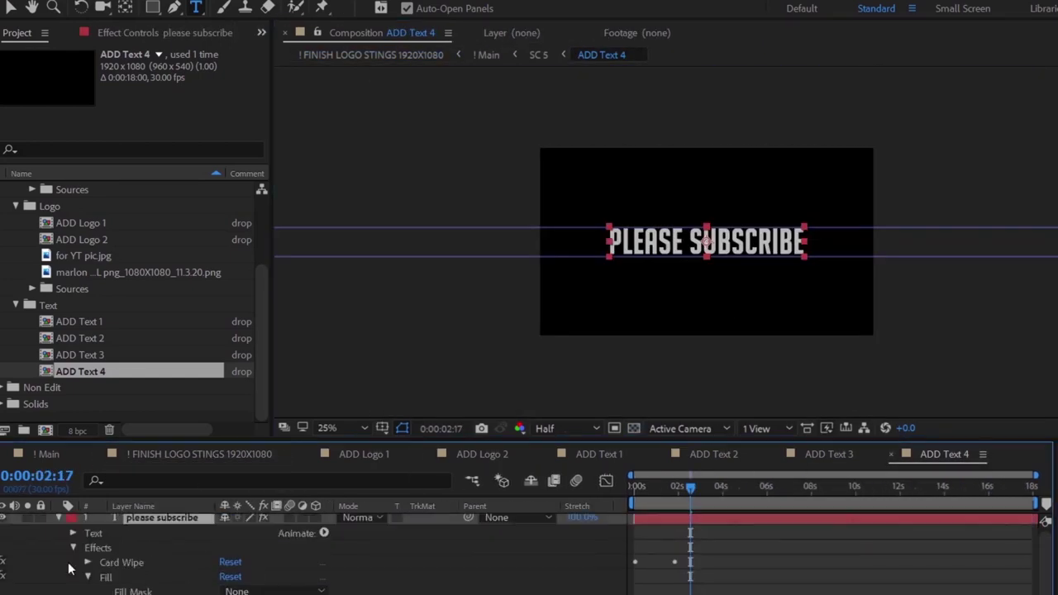
scroll(74, 553, "down", 3)
scroll(124, 576, "up", 3)
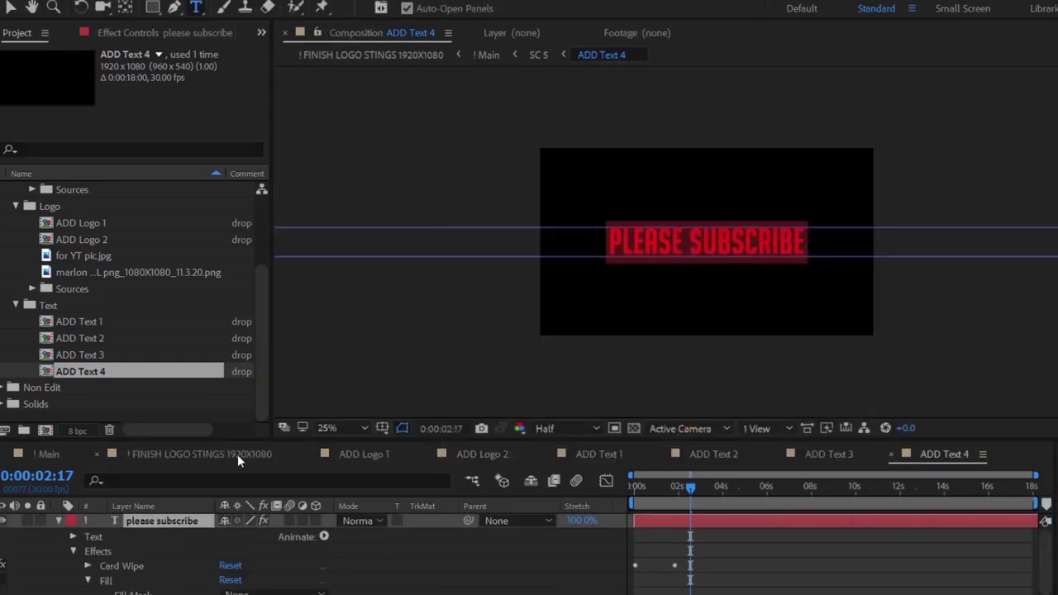
key("Escape")
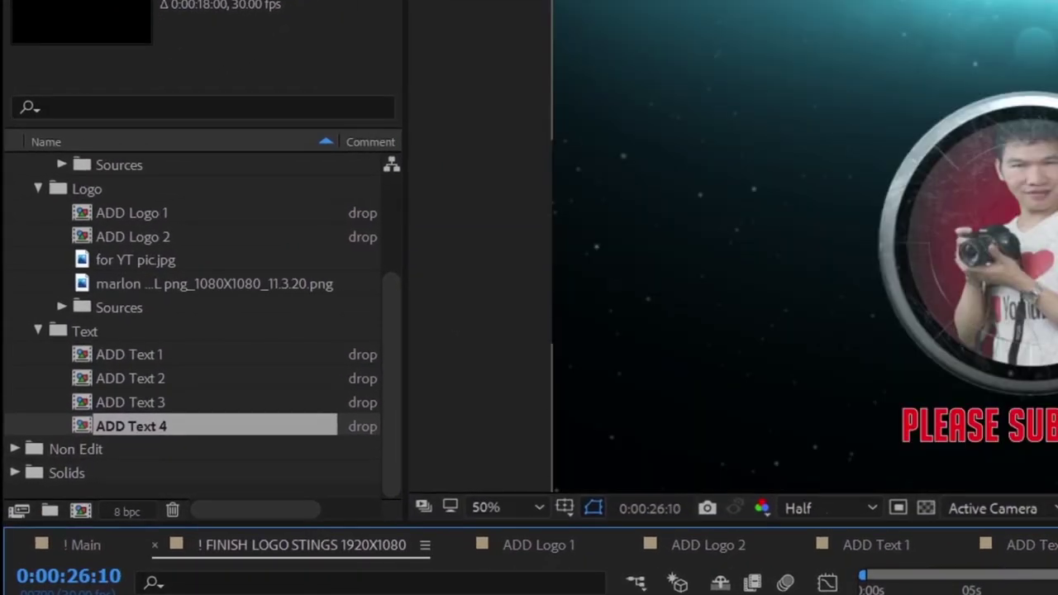
key("ctrl+s")
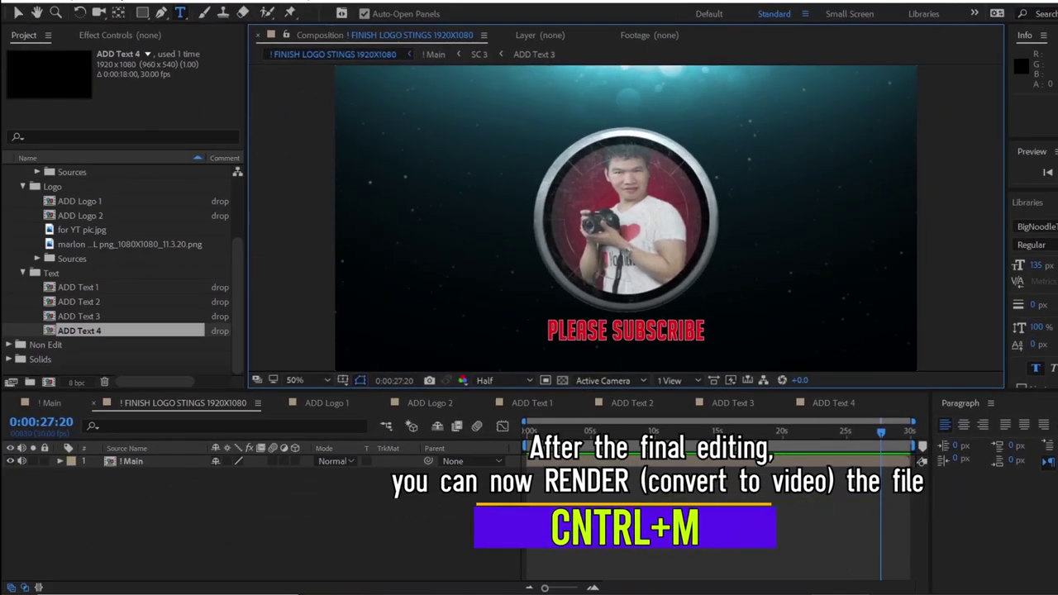
key("ctrl+m")
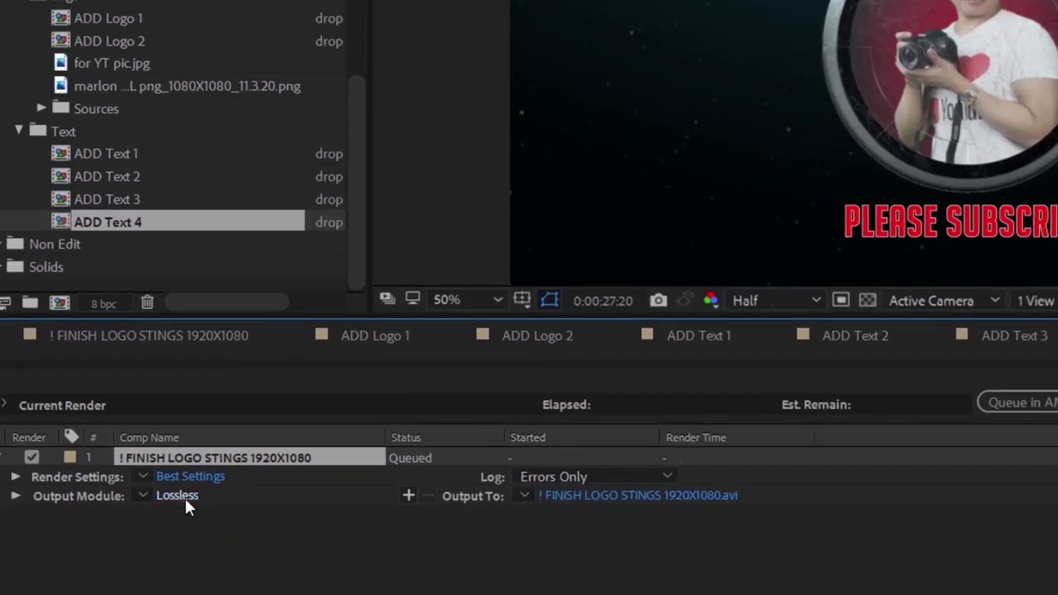
Step: Change the output module from Lossless to QuickTime format with the H.264 codec
left_click(174, 495)
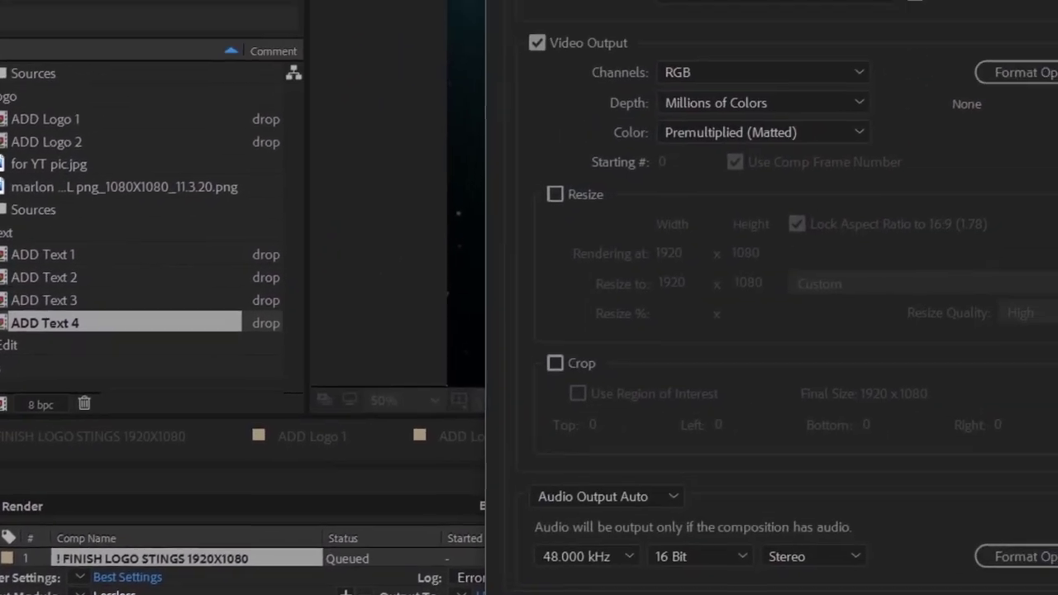
left_click(771, 92)
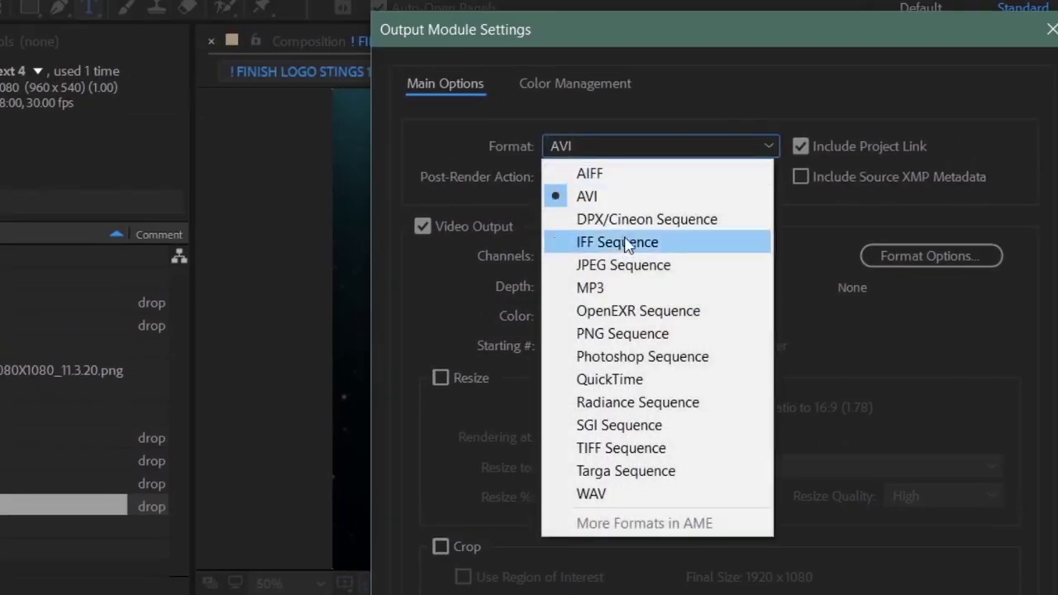
left_click(633, 379)
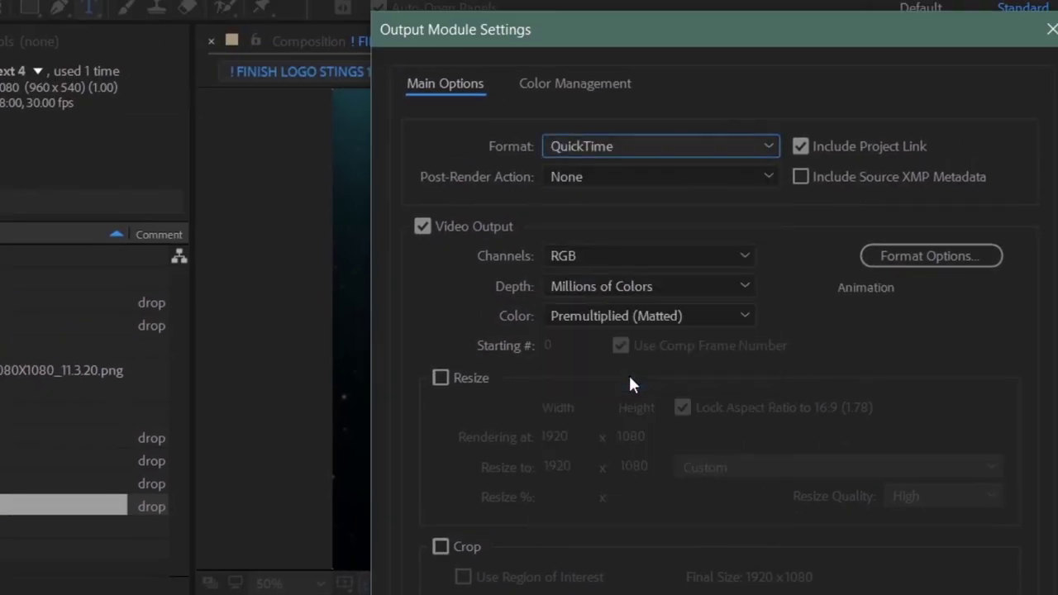
left_click(943, 258)
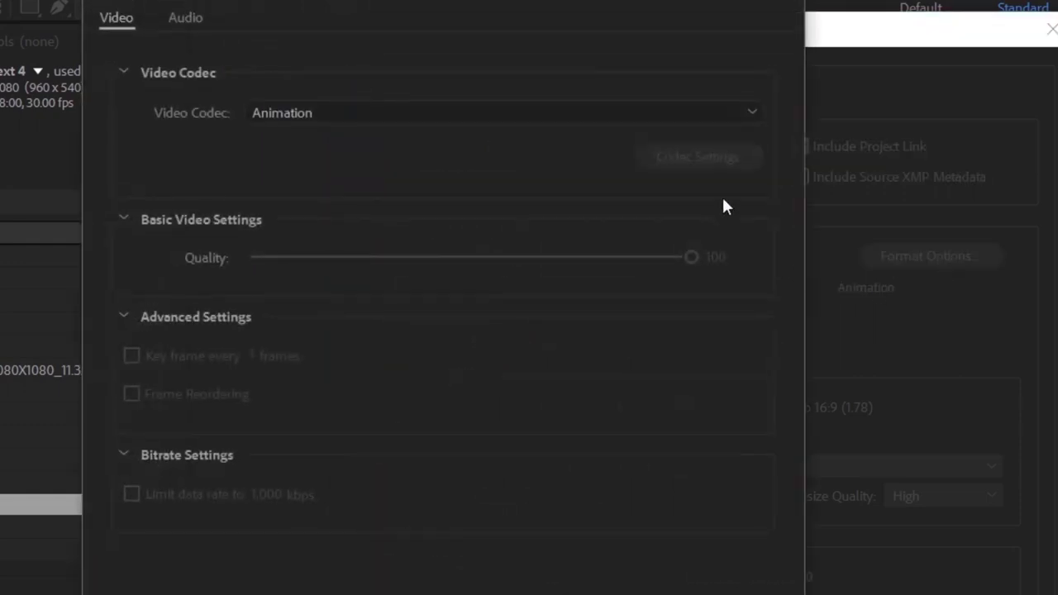
left_click(740, 115)
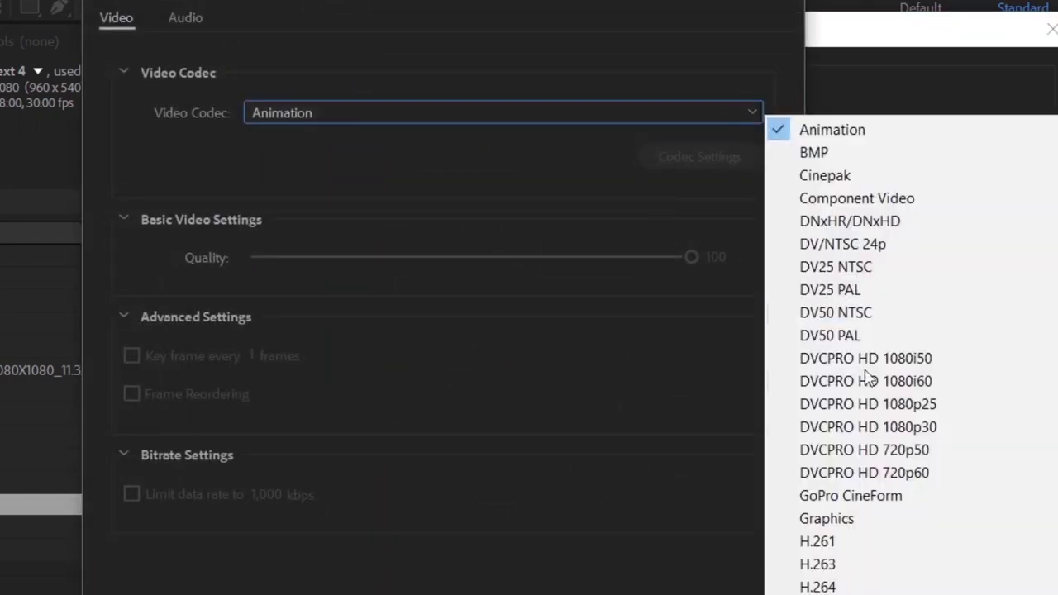
left_click(862, 587)
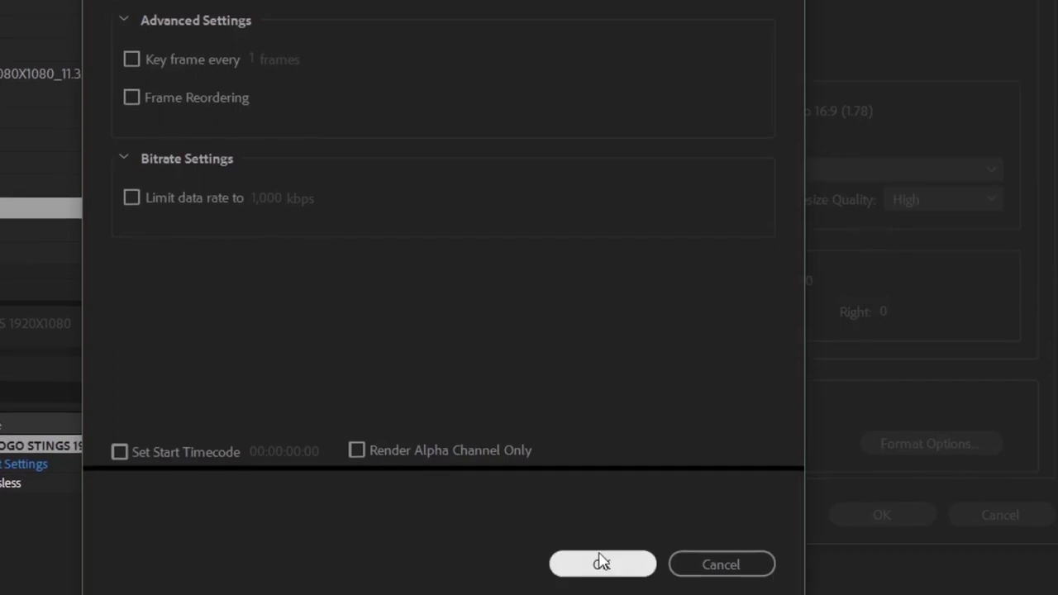
left_click(601, 562)
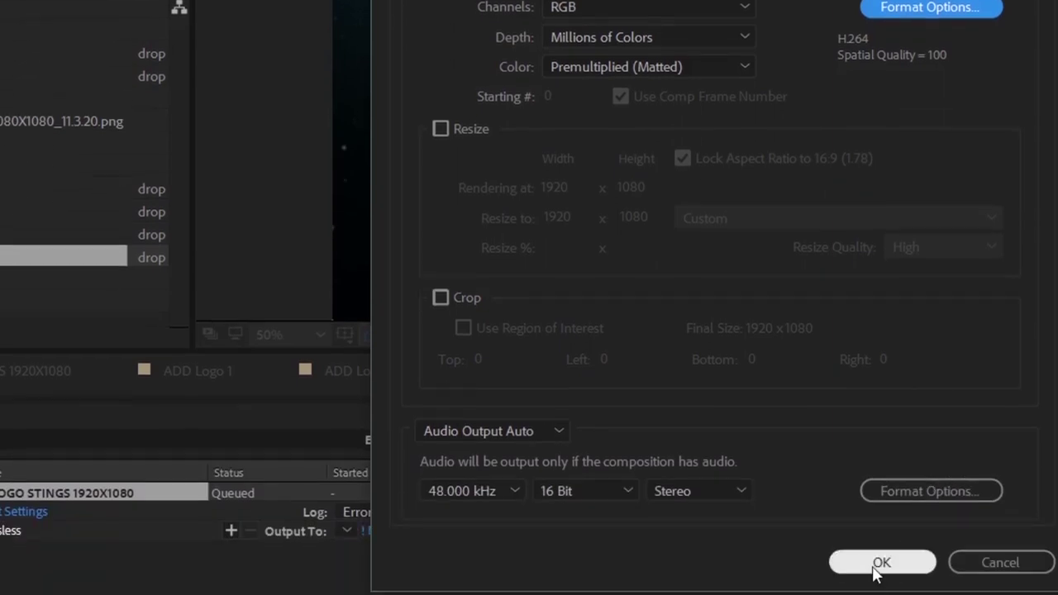
left_click(876, 564)
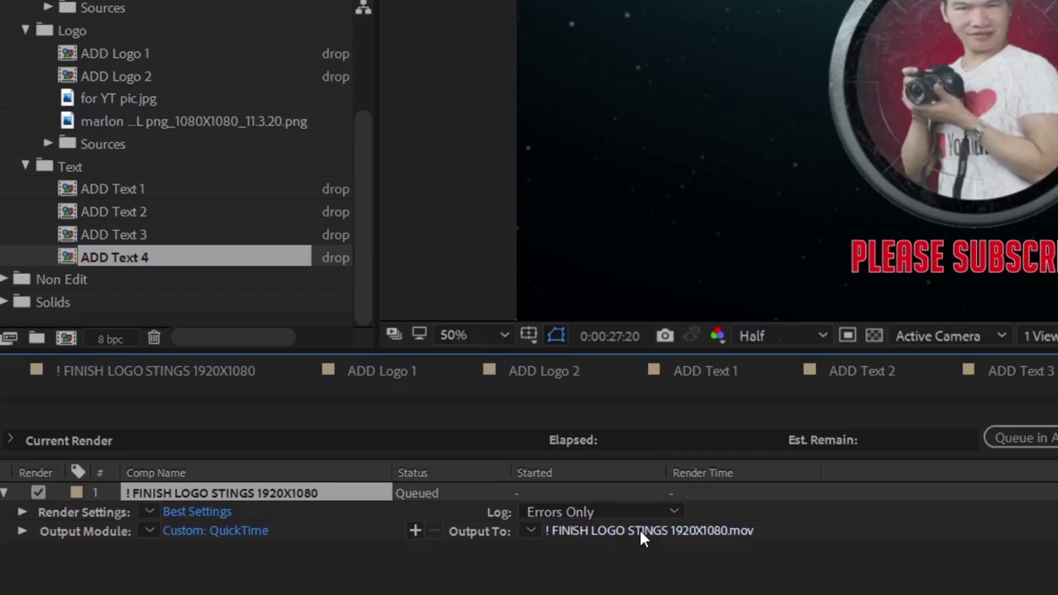
Step: Browse on drive D through 1. UPLOADED VIDEOS > NEXT to do to the Ae_Arrow Logo Reveal project folder
left_click(640, 530)
left_click(363, 337)
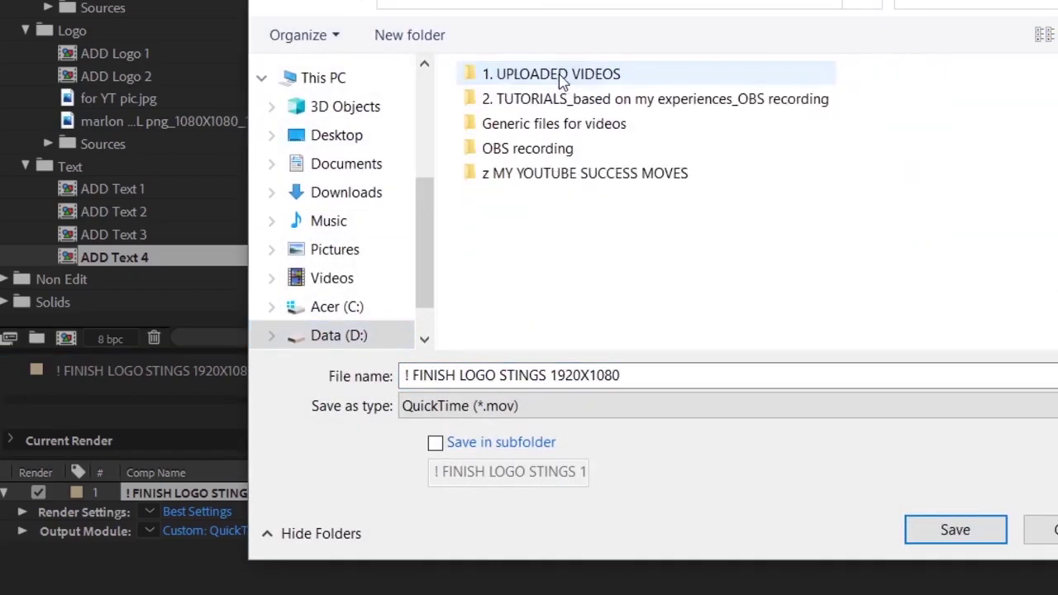
double_click(496, 78)
double_click(531, 134)
double_click(976, 136)
key("Down")
key("F2")
key("End")
key("shift+Left")
key("shift+Left")
key("shift+Left")
key("shift+Left")
key("shift+Left")
key("shift+Left")
key("shift+Left")
key("shift+Left")
key("shift+Left")
key("shift+Left")
key("shift+Left")
key("shift+Left")
key("shift+Left")
key("shift+Left")
key("shift+Left")
key("shift+Left")
key("shift+Left")
key("ctrl+c")
Step: Name the output file after Arrow Logo Reveal, save it there, and start rendering
left_click(630, 378)
triple_click(562, 378)
key("ctrl+v")
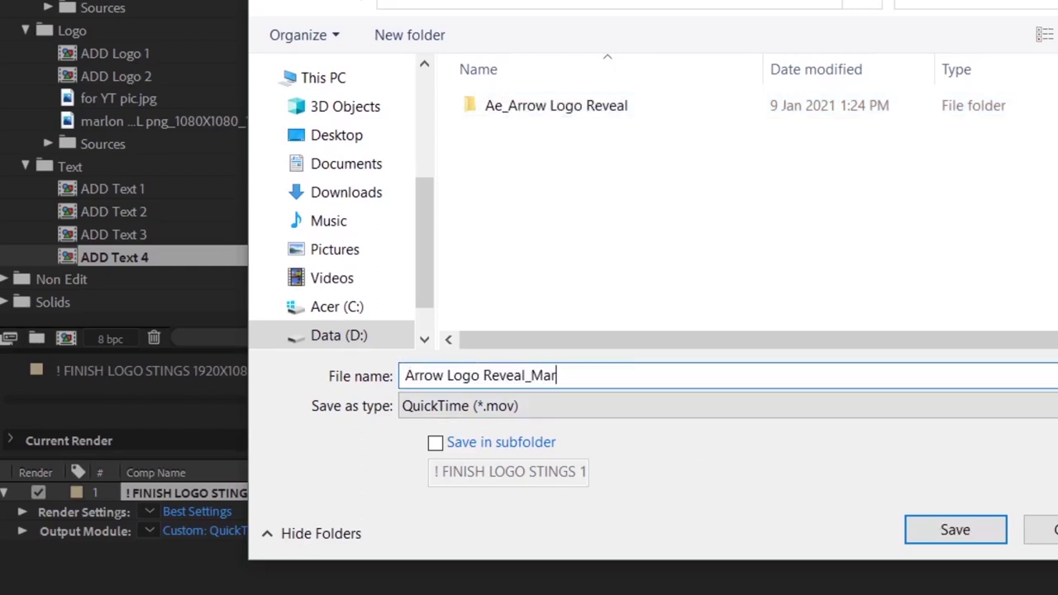
left_click(971, 530)
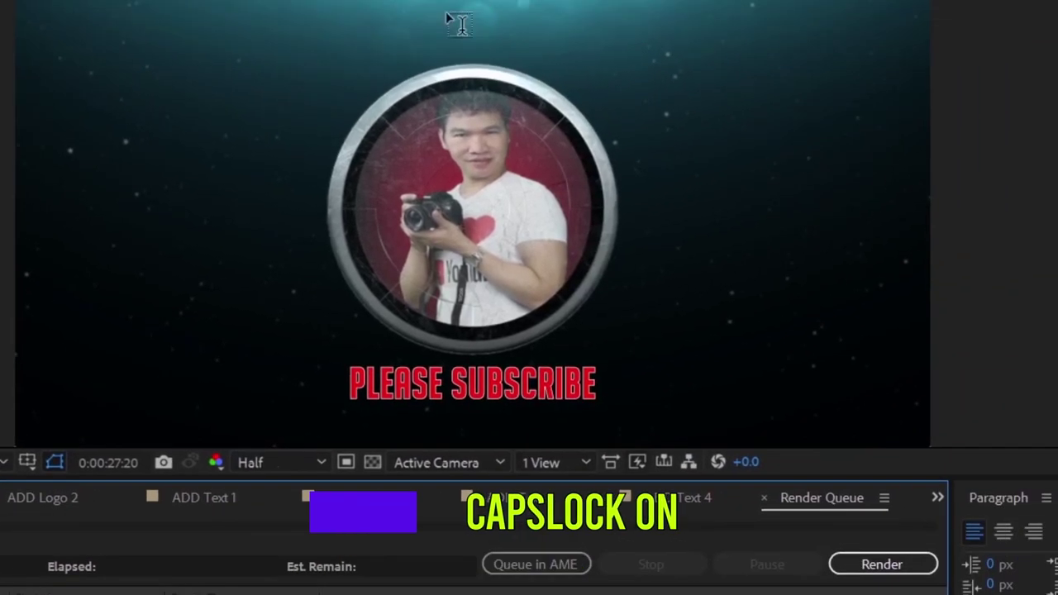
left_click(882, 564)
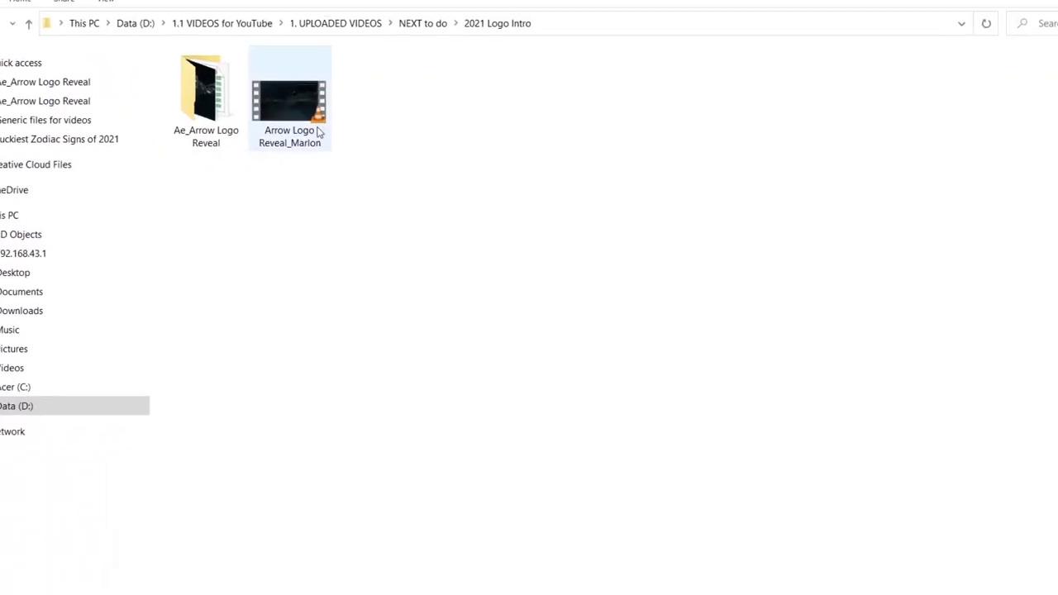
Step: Play the rendered Arrow Logo Reveal movie from the 2021 Logo Intro folder
double_click(319, 132)
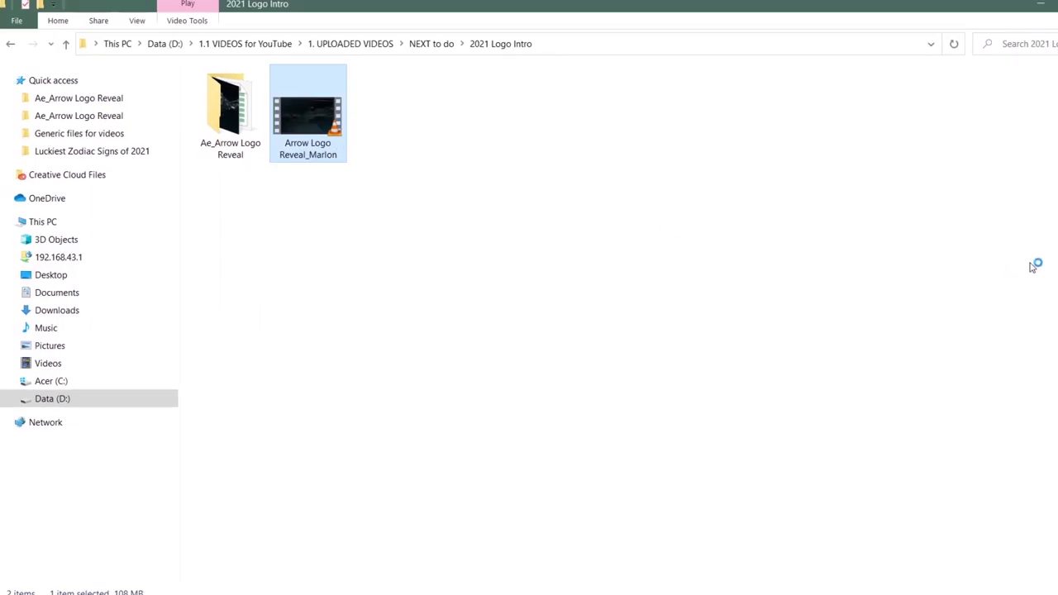